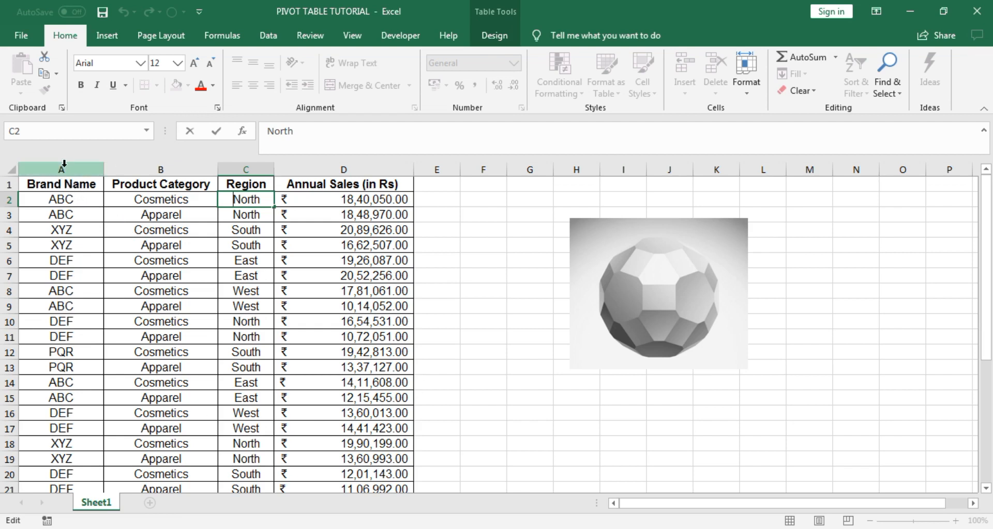
# Examine the sales data on Sheet1 from the first to the last record, covering brand names, product categories, regions and annual sales.
pyautogui.click(70, 200)
pyautogui.doubleClick(68, 230)
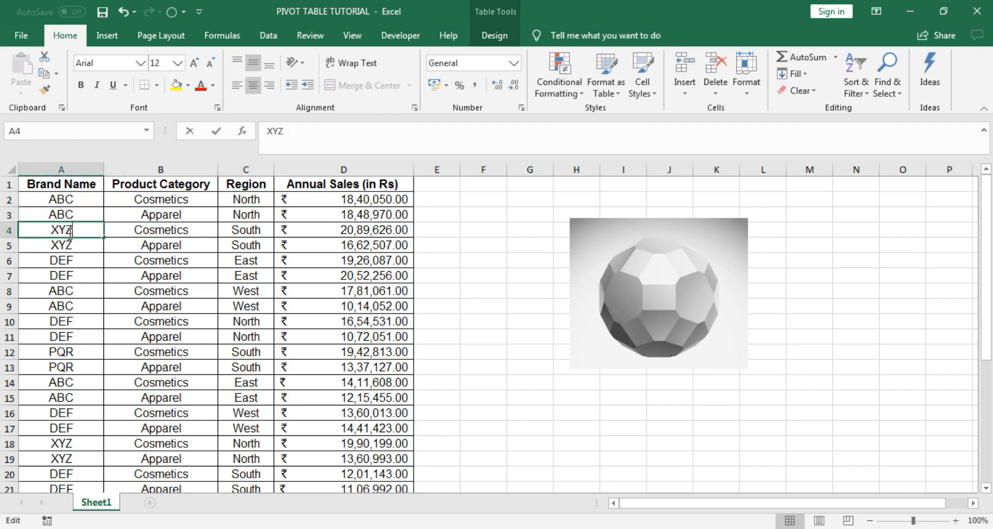
pyautogui.click(68, 263)
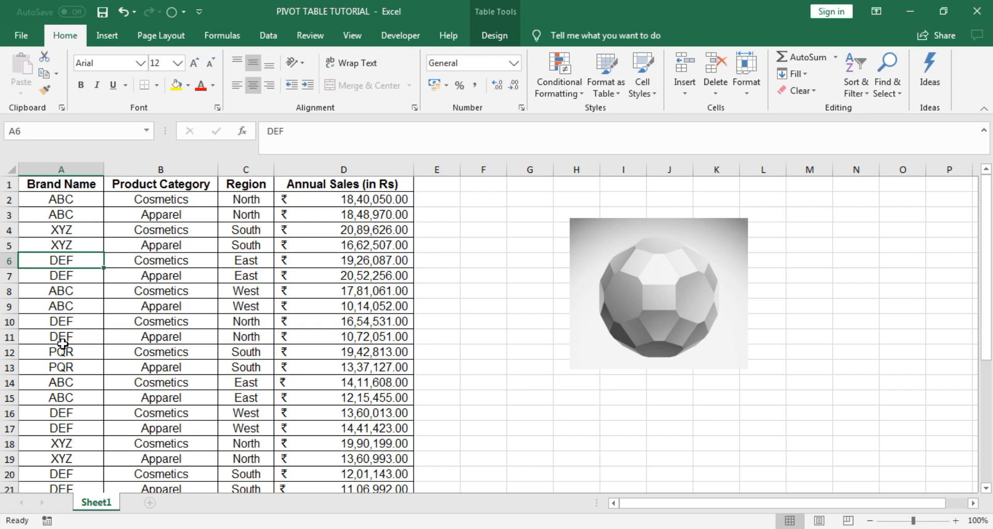
pyautogui.hotkey('ctrl', 'Down')
pyautogui.scroll(7, 75, 310)
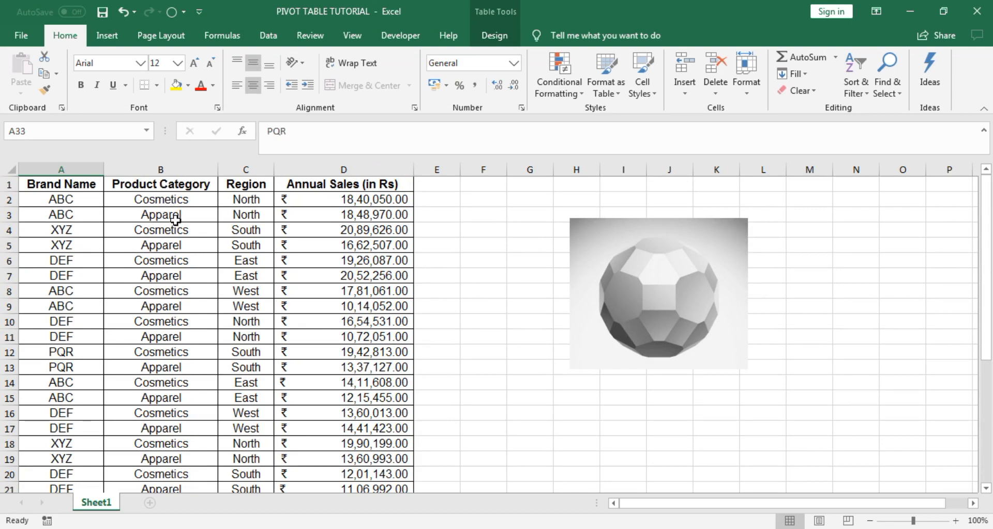
pyautogui.click(247, 201)
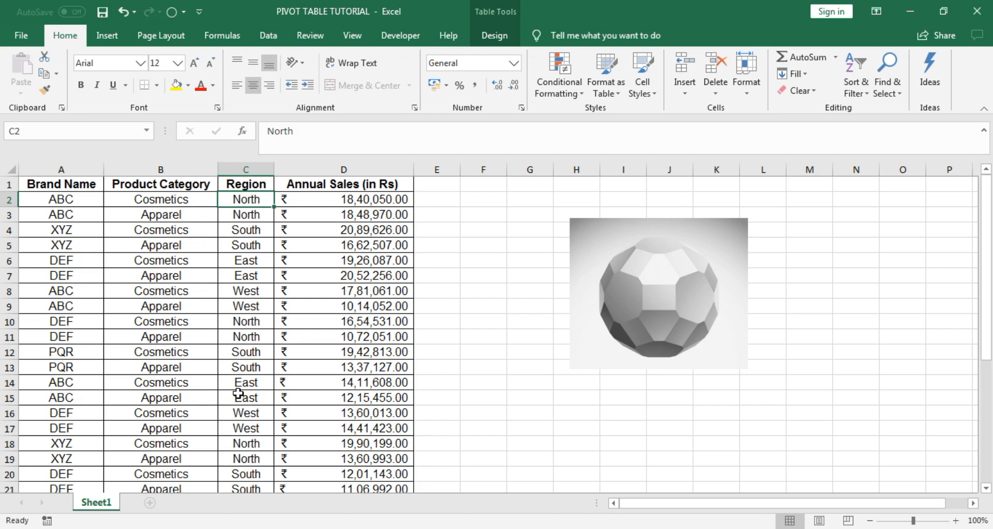
pyautogui.scroll(-3, 173, 460)
pyautogui.scroll(-1, 173, 460)
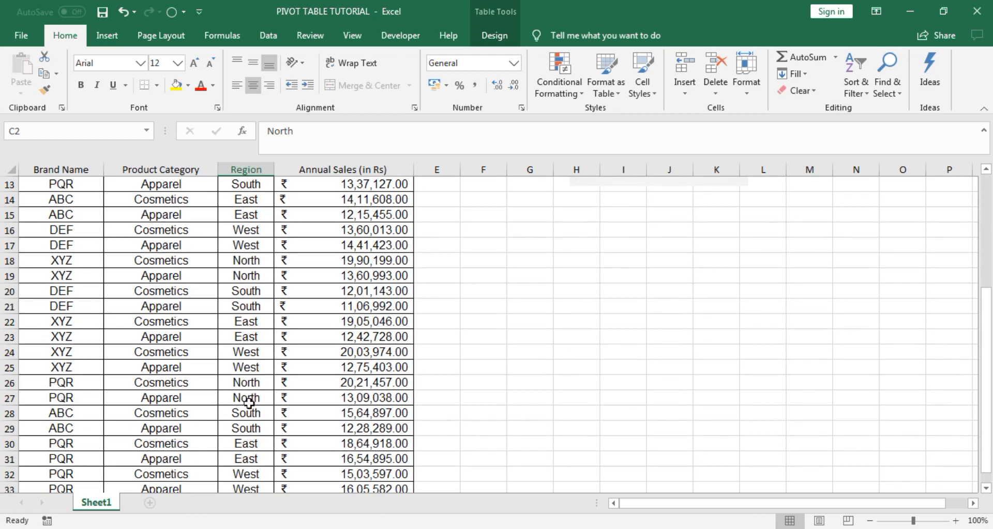
pyautogui.scroll(4, 250, 408)
pyautogui.scroll(1, 248, 408)
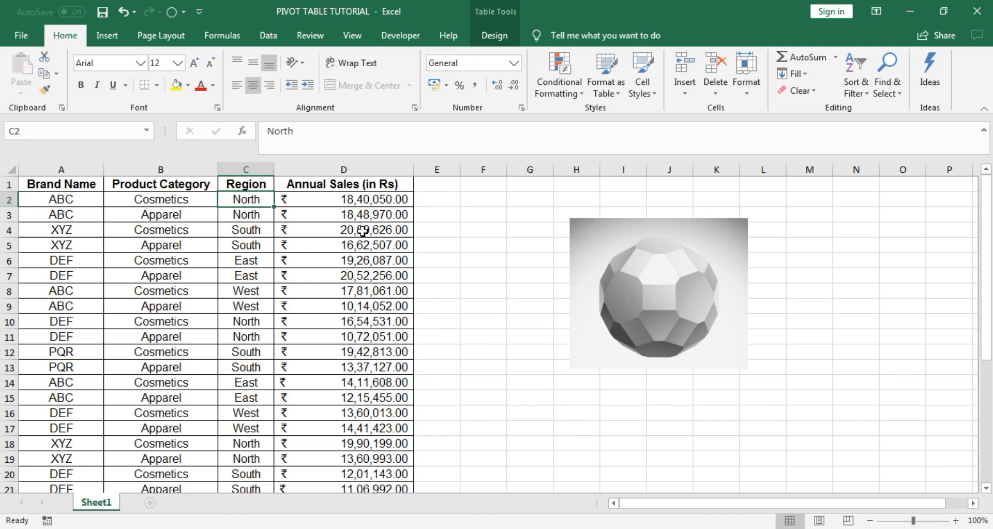
pyautogui.scroll(-5, 361, 229)
pyautogui.scroll(5, 214, 271)
# Move the polyhedron picture beside the sales data slightly down and to the left, and deselect it.
pyautogui.click(634, 258)
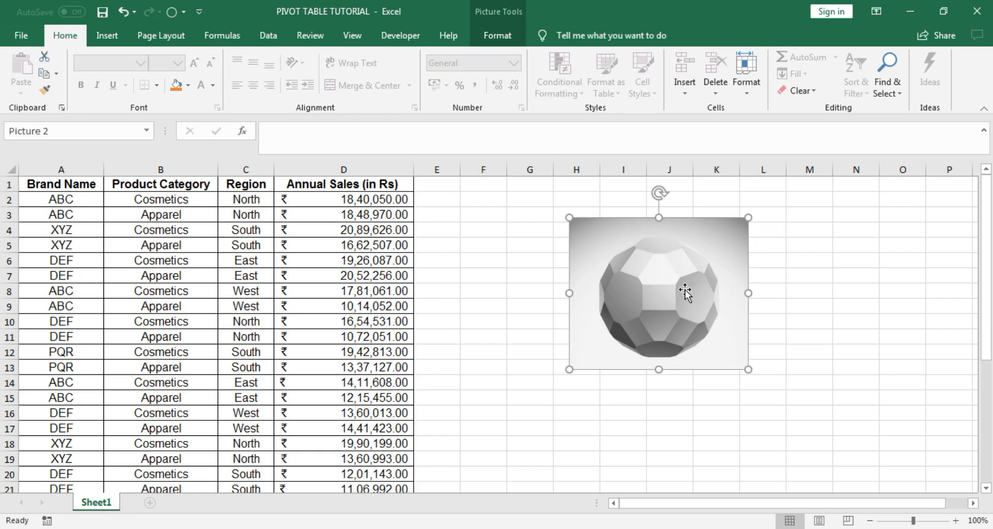
pyautogui.moveTo(681, 291); pyautogui.dragTo(668, 298)
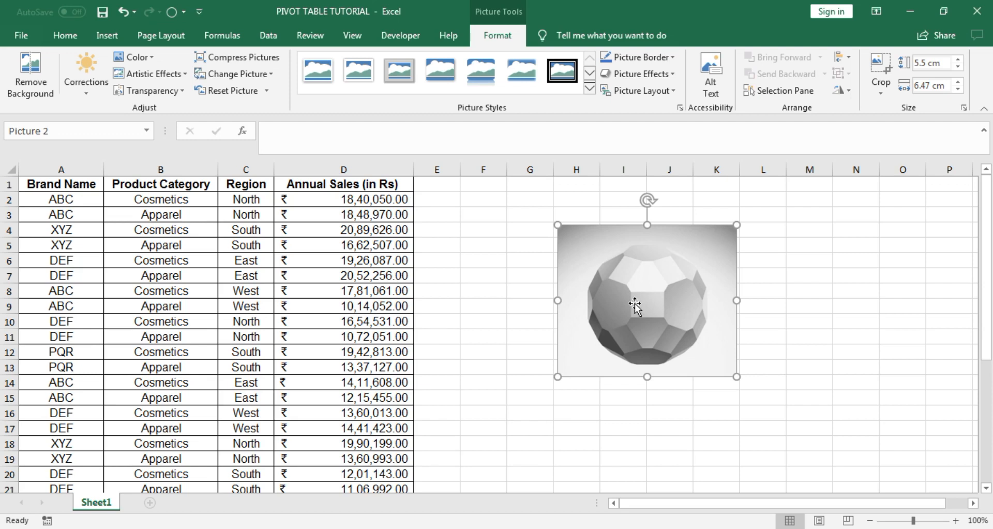
pyautogui.click(283, 253)
# Review the remaining data rows and inspect the Brand Name, Product Category, Region and Annual Sales columns one by one.
pyautogui.scroll(-7, 283, 254)
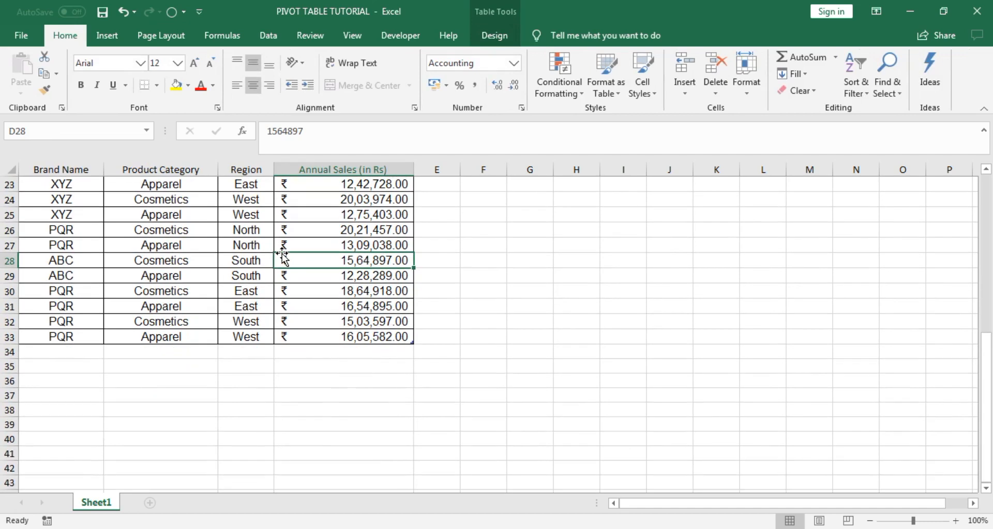
pyautogui.scroll(6, 282, 253)
pyautogui.scroll(1, 283, 253)
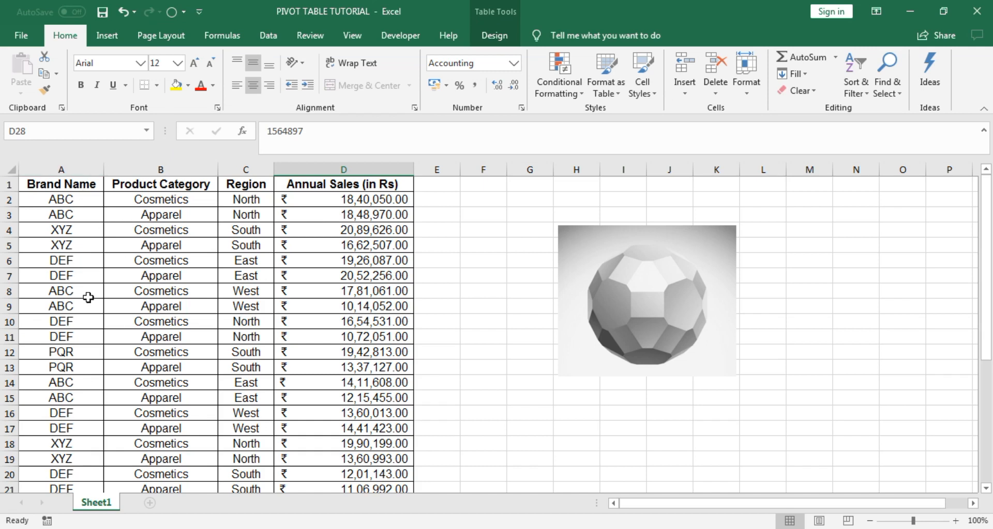
pyautogui.click(75, 166)
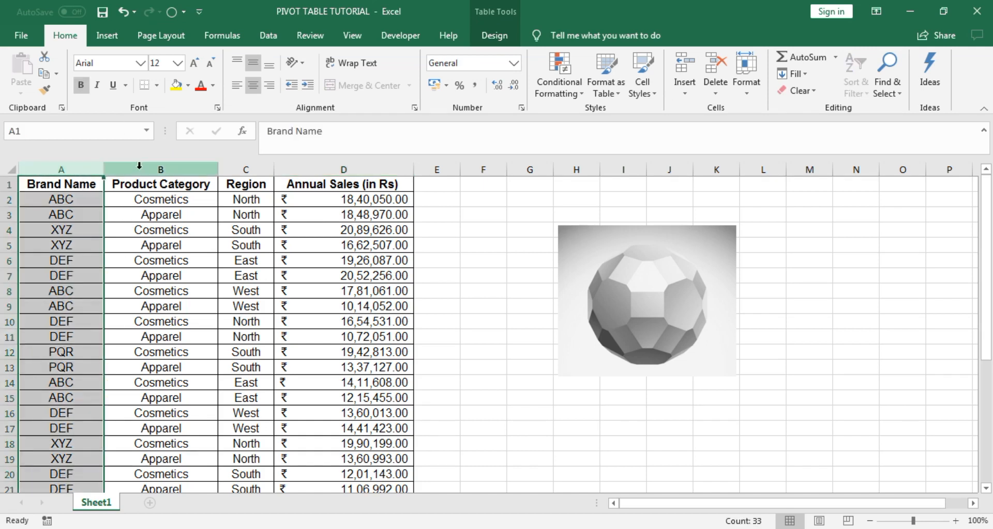
pyautogui.click(157, 168)
pyautogui.click(253, 170)
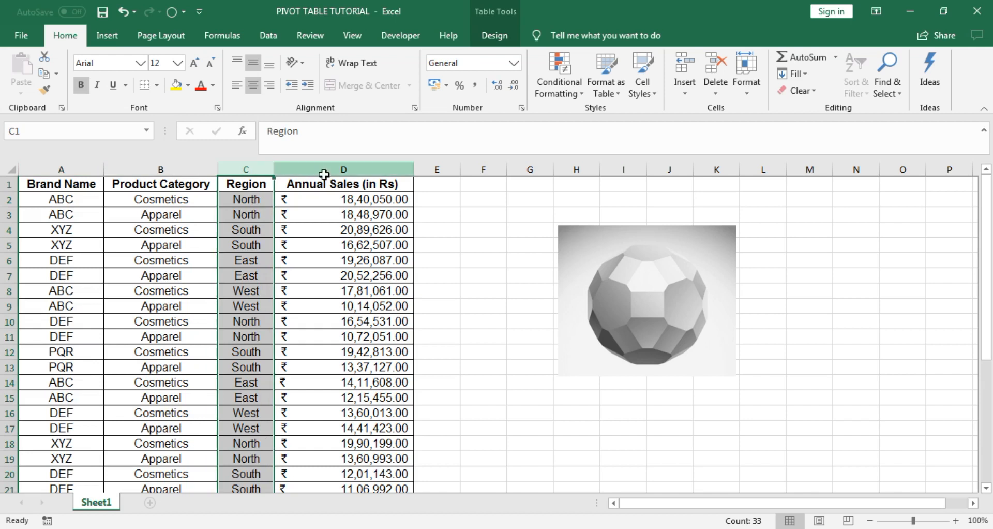
pyautogui.click(321, 171)
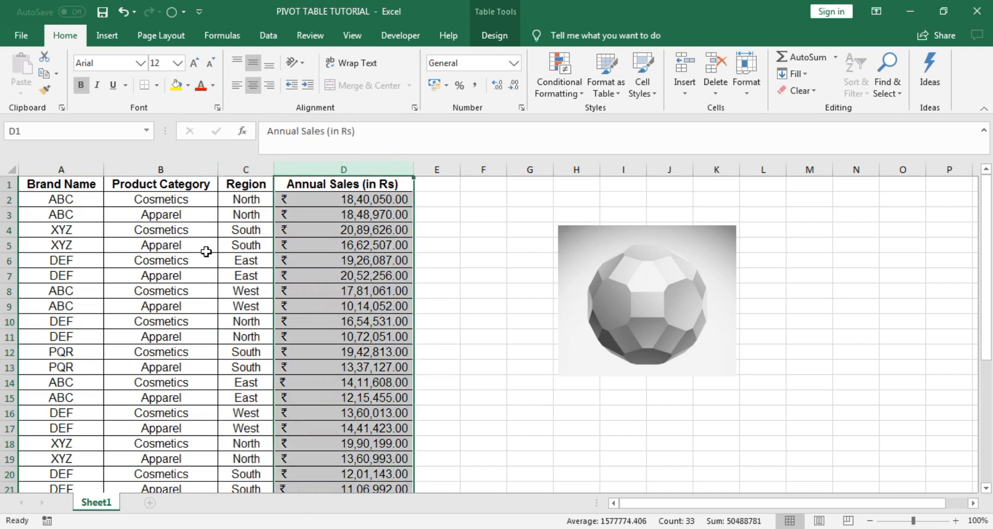
pyautogui.click(132, 249)
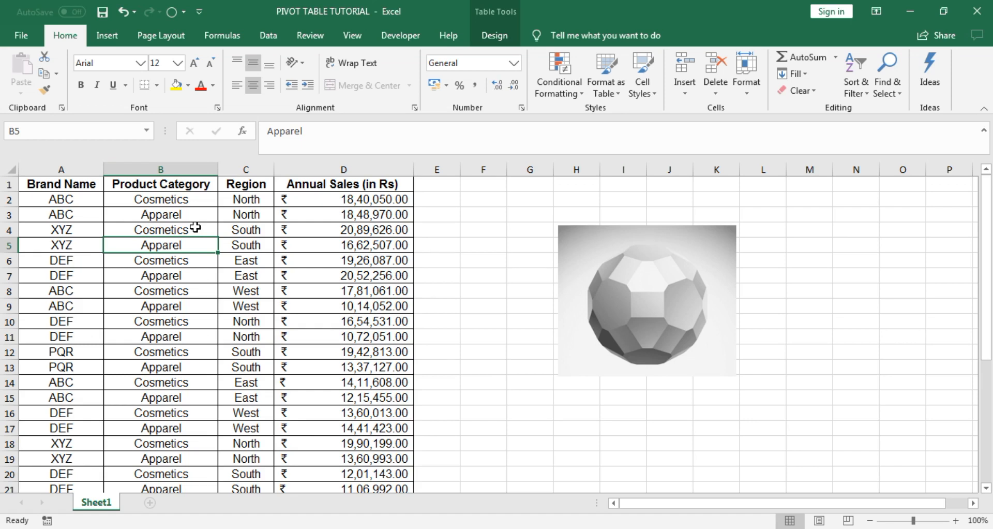
# Inspect the Annual Sales values, the first record's fields in row 2, and the full extent of the data range.
pyautogui.click(359, 170)
pyautogui.click(350, 226)
pyautogui.doubleClick(350, 226)
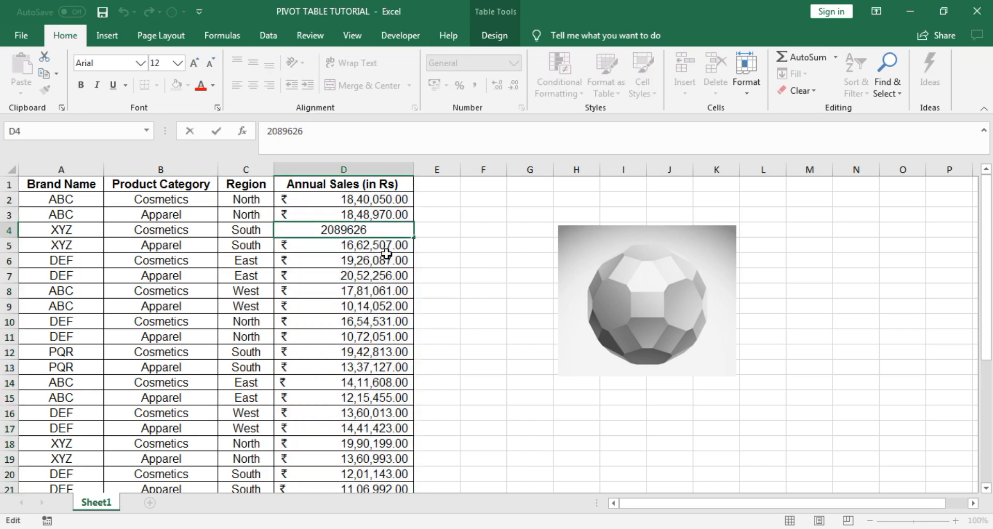
pyautogui.press('Escape')
pyautogui.hotkey('ctrl', 'Up')
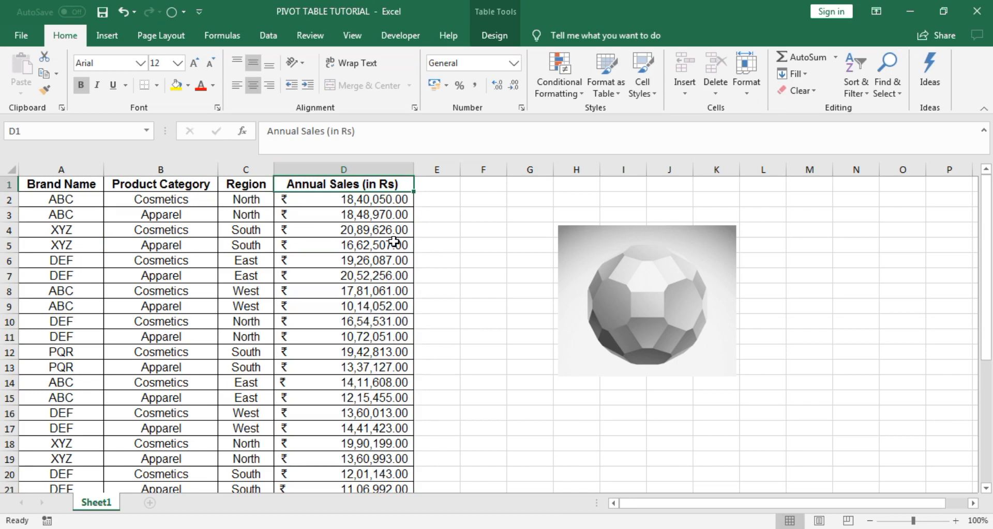
pyautogui.click(394, 171)
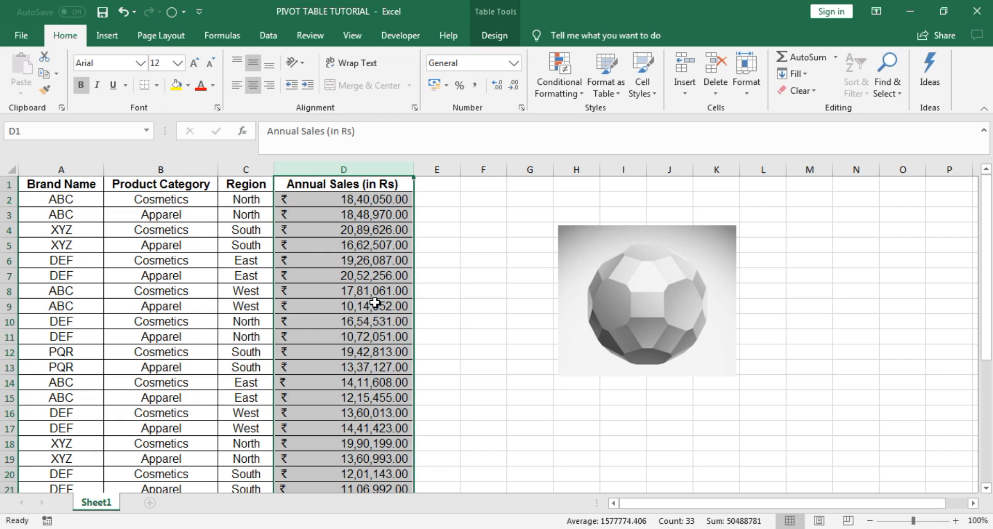
pyautogui.doubleClick(355, 200)
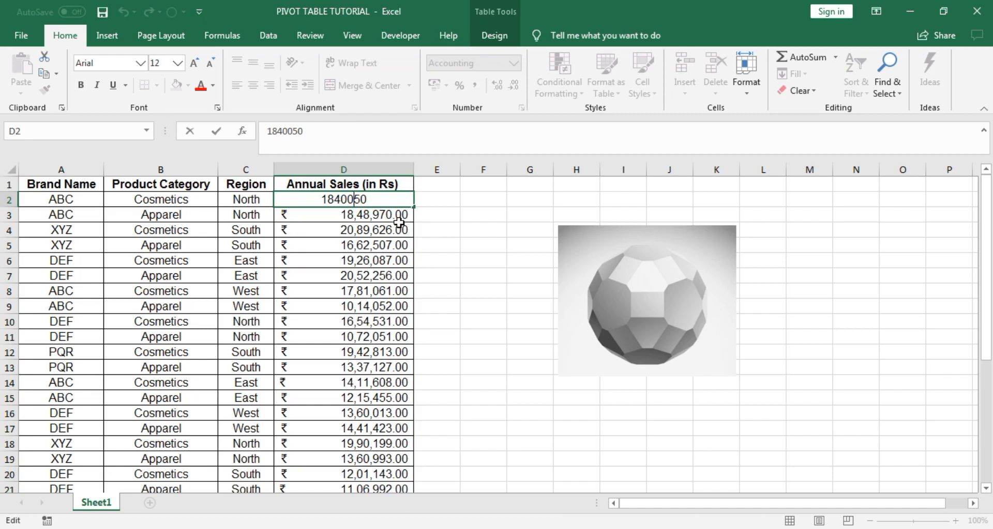
pyautogui.click(48, 201)
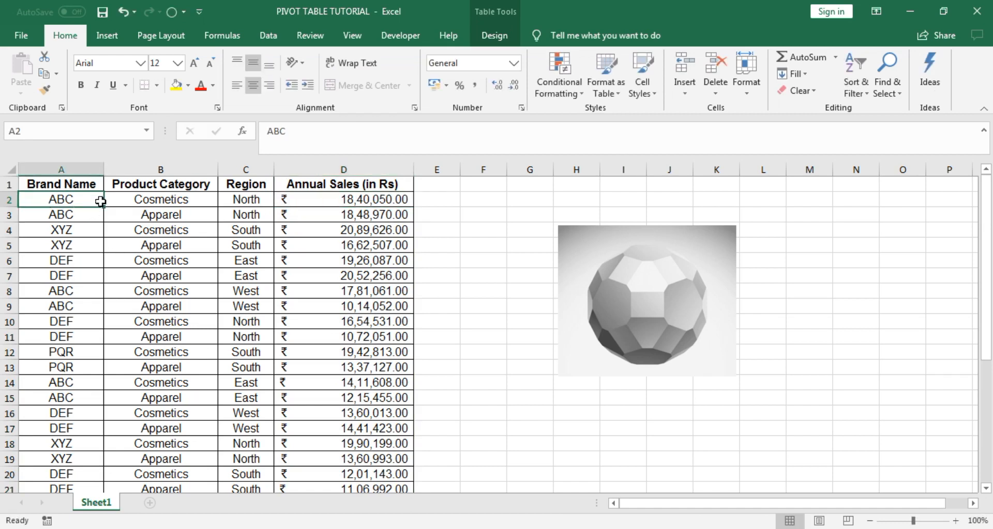
pyautogui.doubleClick(171, 201)
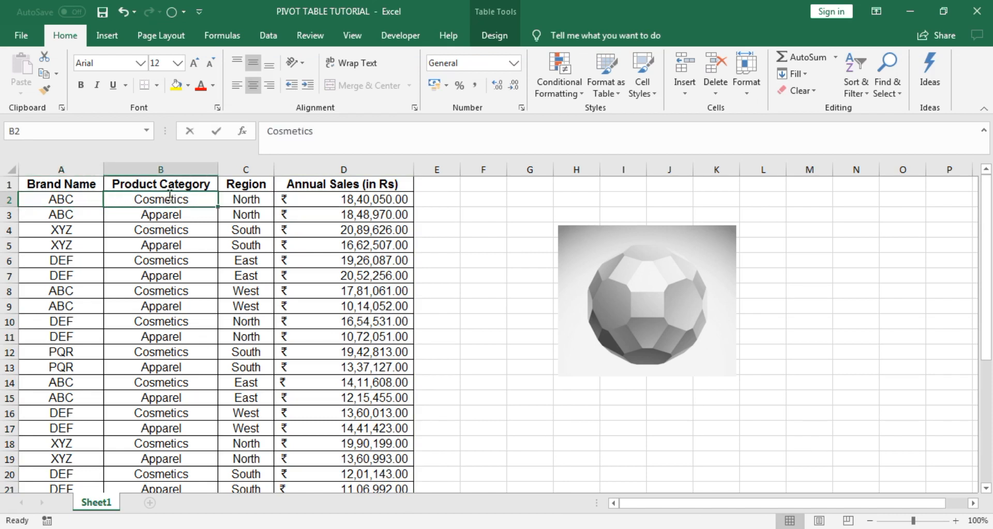
pyautogui.click(248, 203)
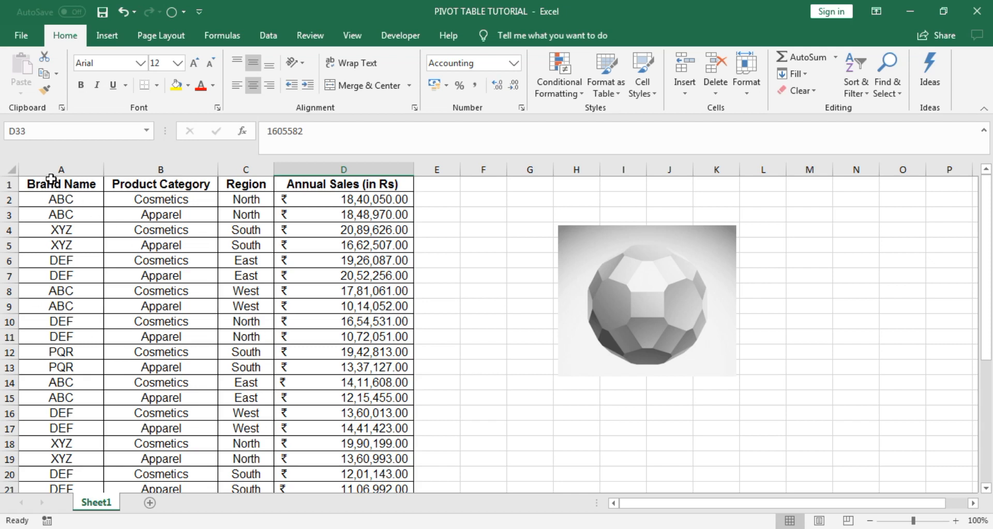
pyautogui.scroll(-5, 288, 357)
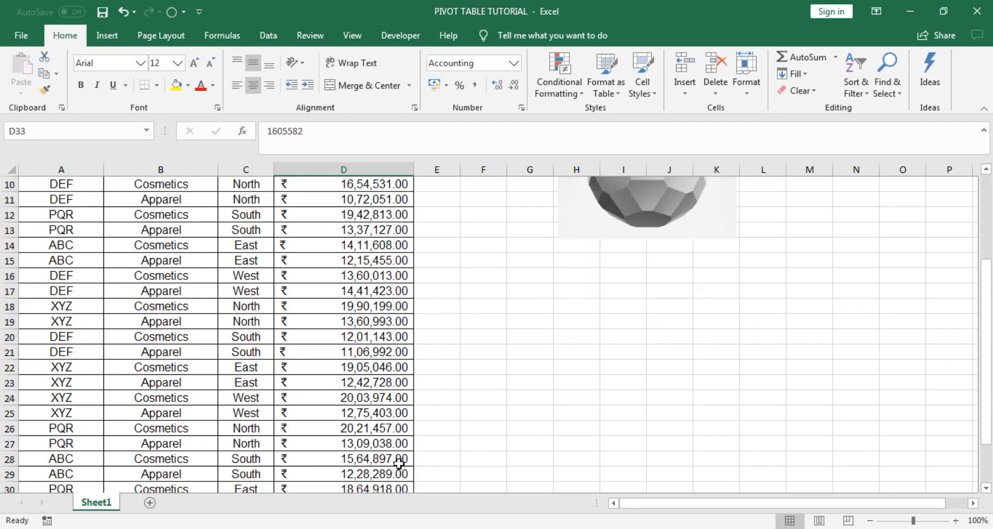
pyautogui.scroll(5, 207, 321)
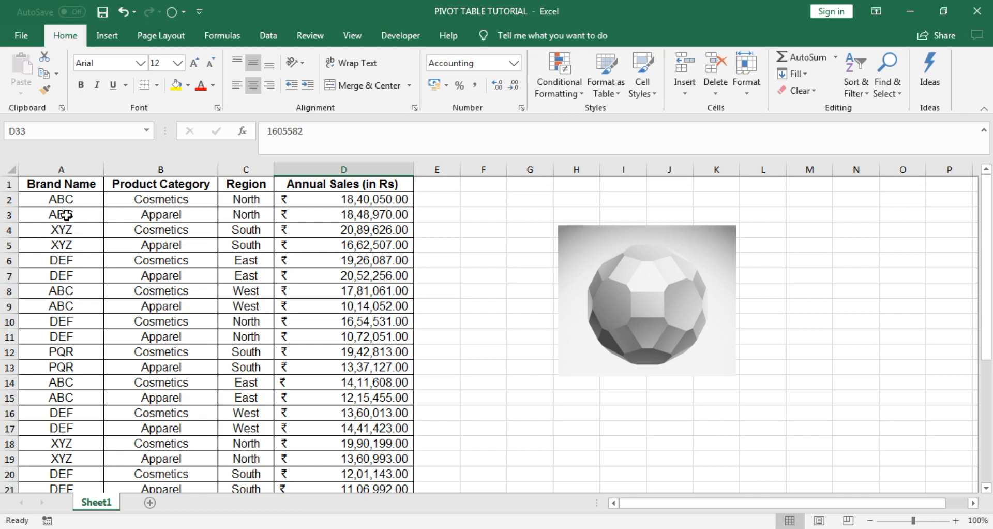
# Create a PivotTable from the range Sheet1!$A$1:$D$33 on a new worksheet.
pyautogui.click(66, 215)
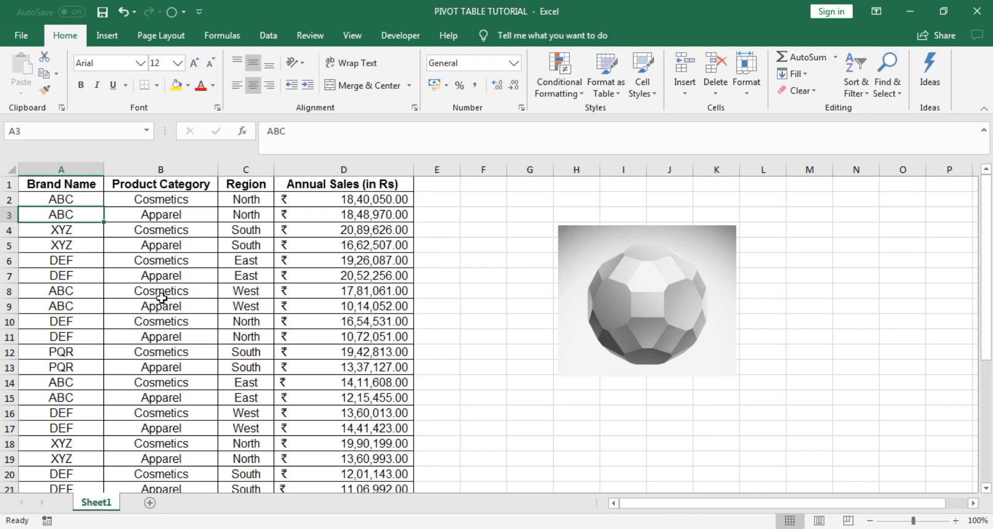
pyautogui.click(107, 35)
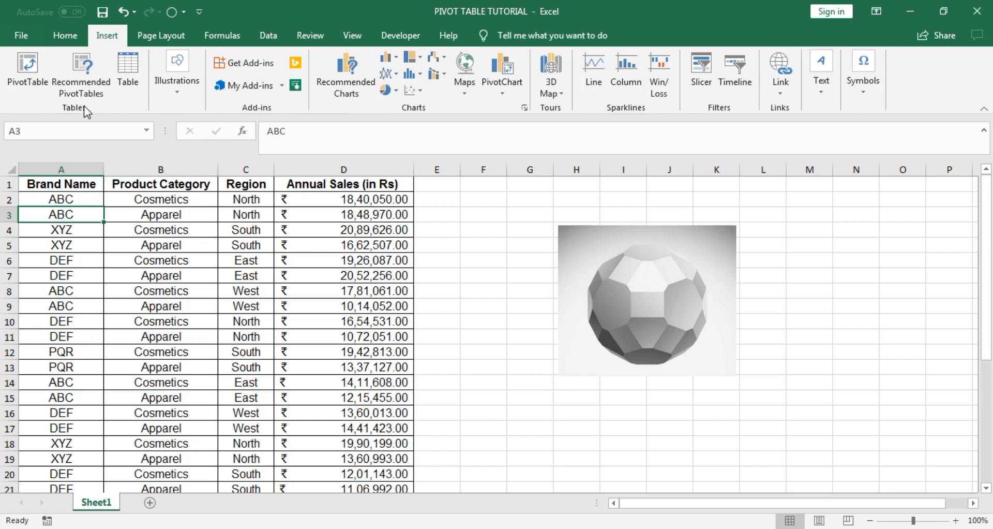
pyautogui.click(42, 80)
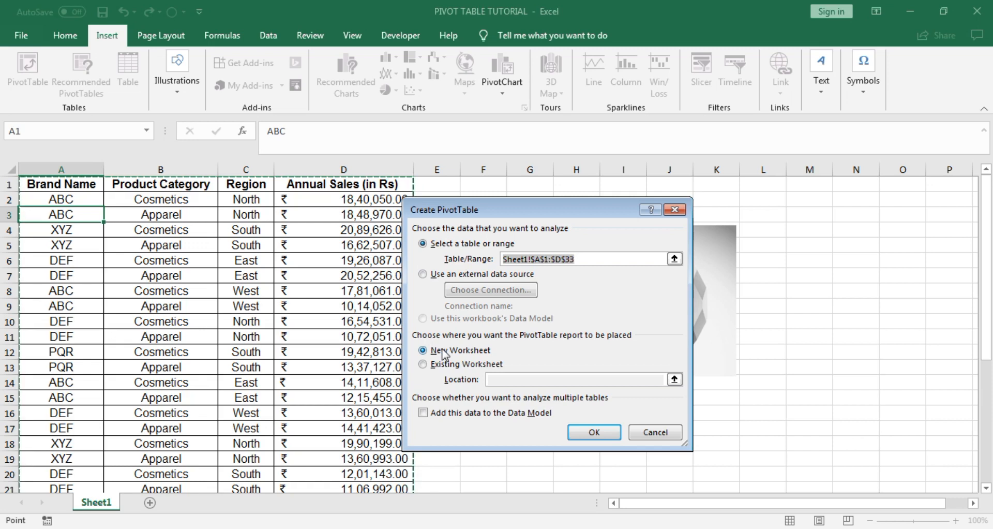
pyautogui.click(593, 434)
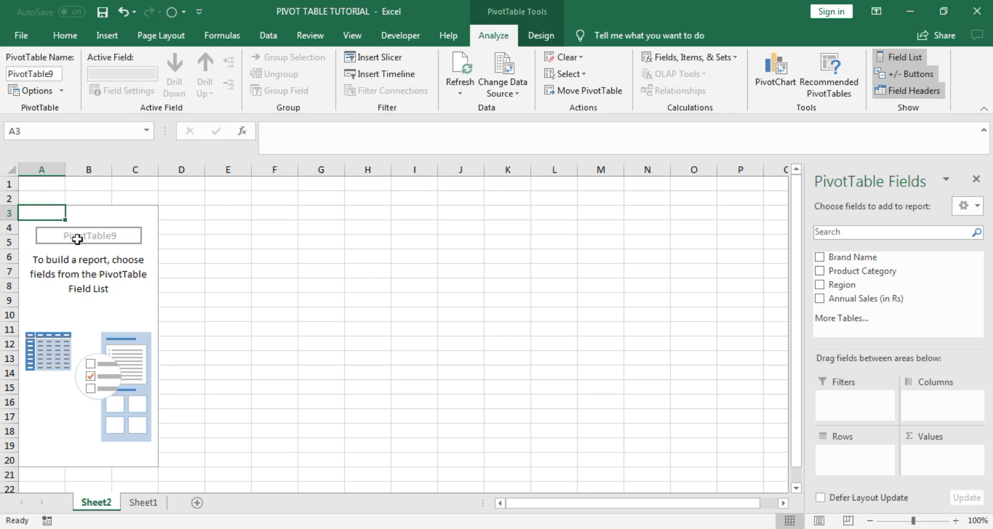
# Examine the empty PivotTable area and its field list on Sheet2, and compare the fields with the source columns on Sheet1.
pyautogui.click(60, 402)
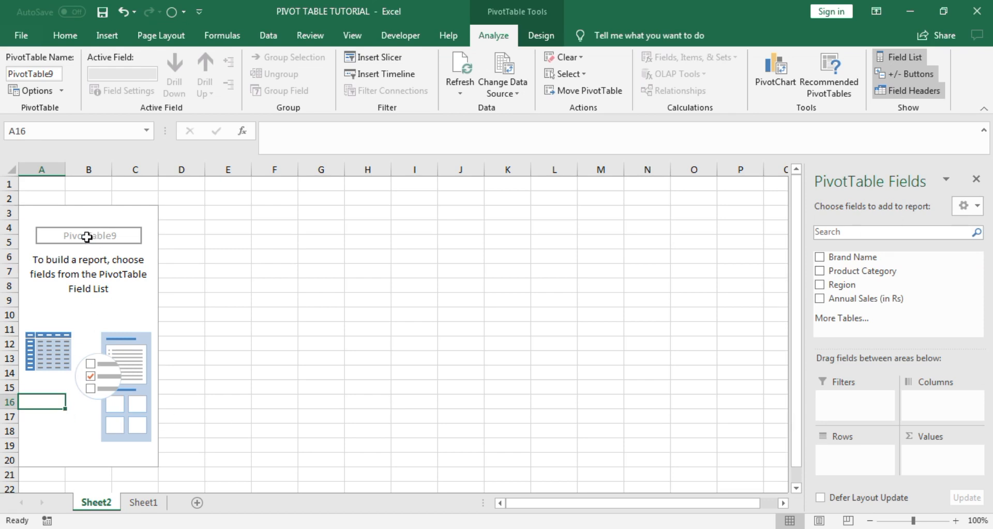
pyautogui.click(197, 340)
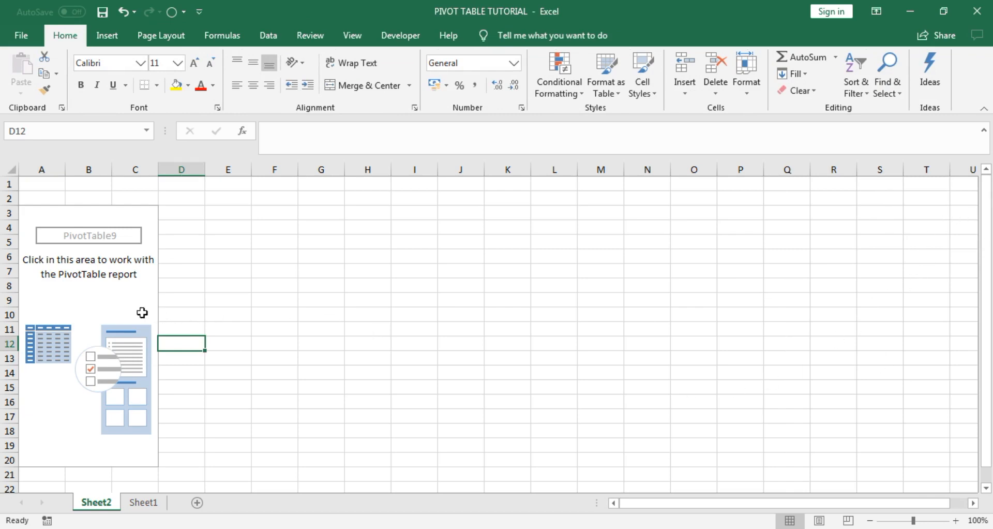
pyautogui.click(105, 300)
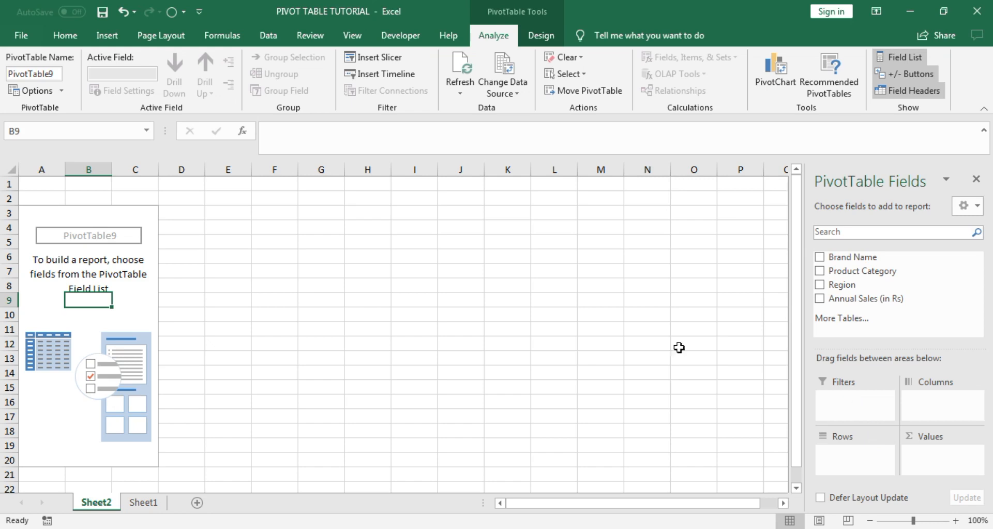
pyautogui.click(146, 503)
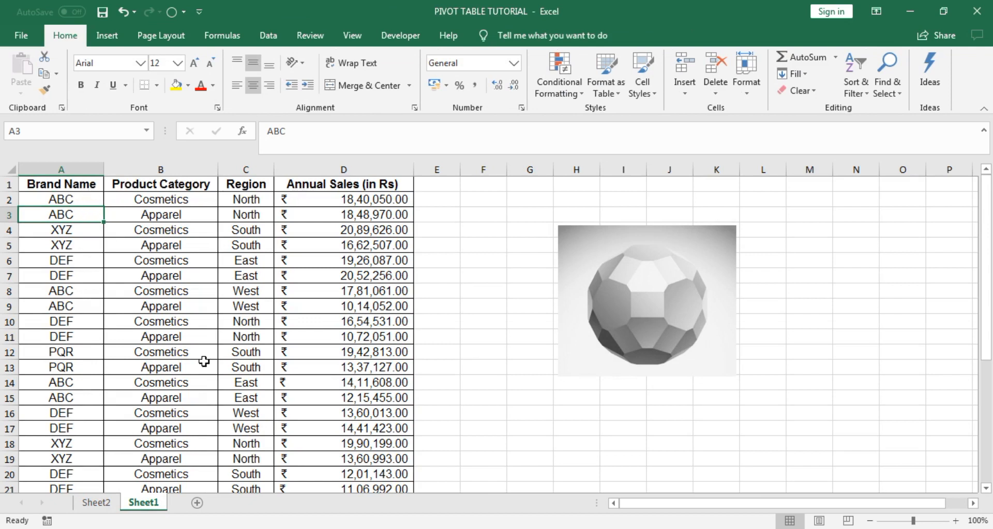
pyautogui.click(96, 503)
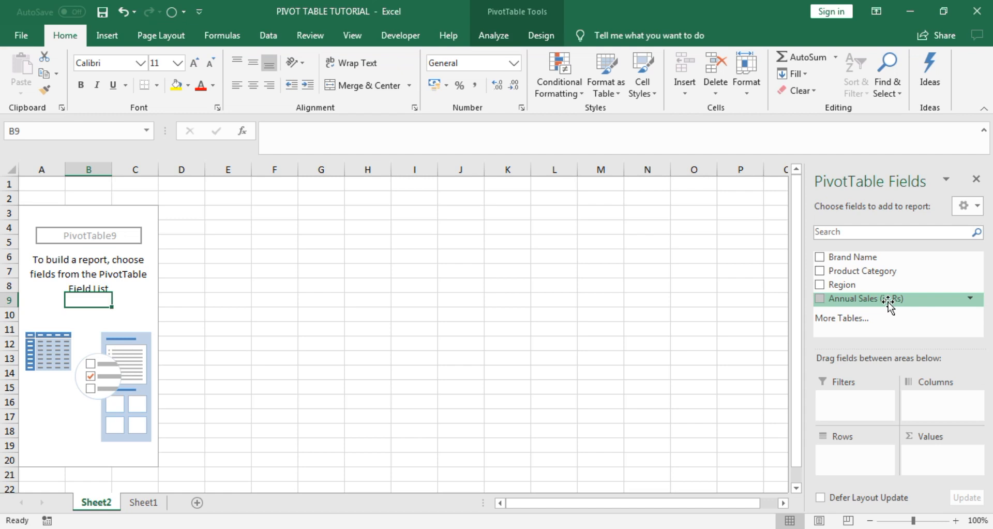
# Add Annual Sales (in Rs) to the PivotTable's Values and Brand Name to its Rows.
pyautogui.moveTo(881, 300); pyautogui.dragTo(938, 456)
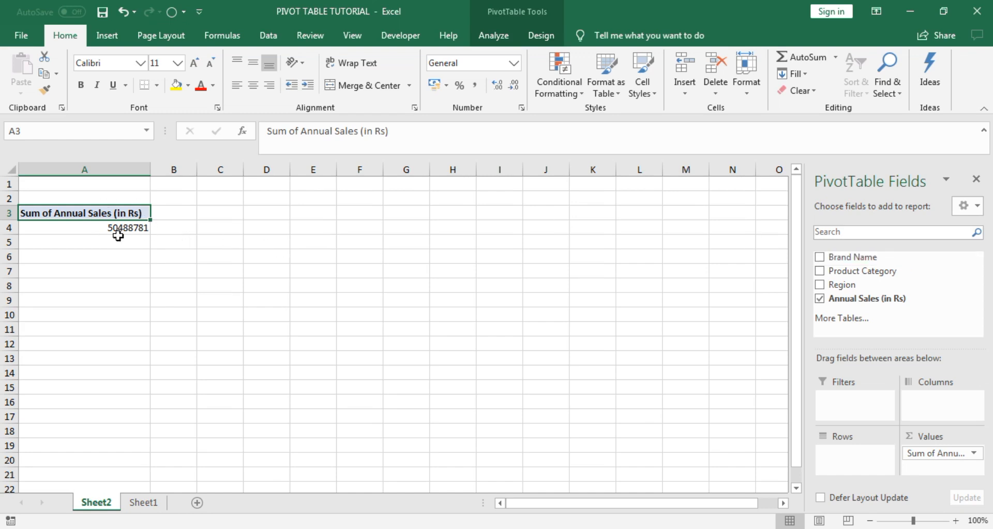
pyautogui.moveTo(134, 230)
pyautogui.moveTo(871, 258); pyautogui.dragTo(849, 461)
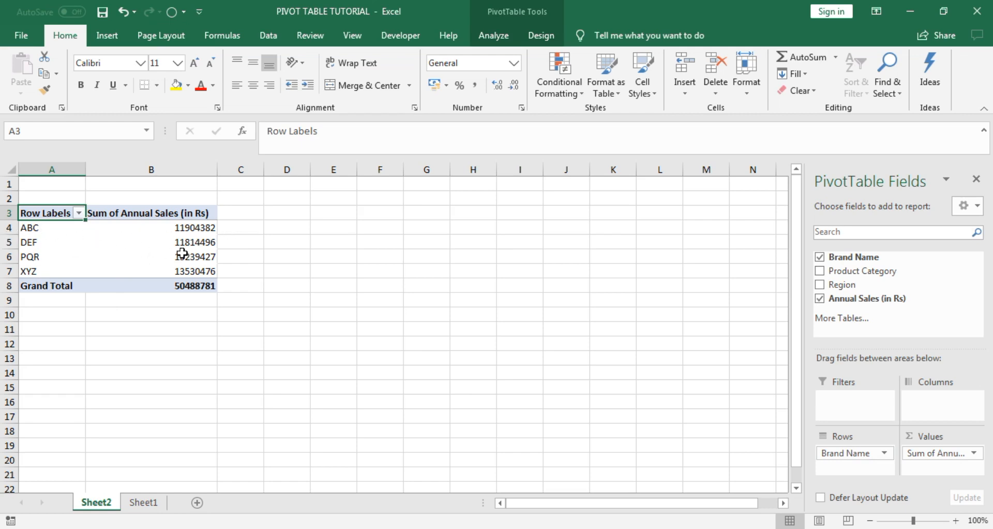
pyautogui.moveTo(209, 248)
pyautogui.moveTo(200, 281)
pyautogui.moveTo(155, 247)
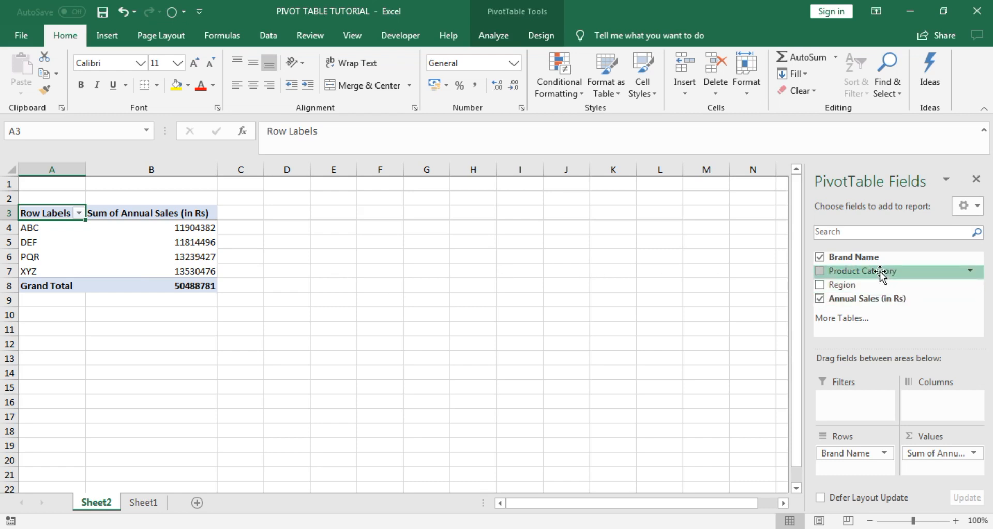
# Add Product Category to the PivotTable's Columns and examine each brand's sales by category and the grand totals.
pyautogui.moveTo(880, 271); pyautogui.dragTo(940, 406)
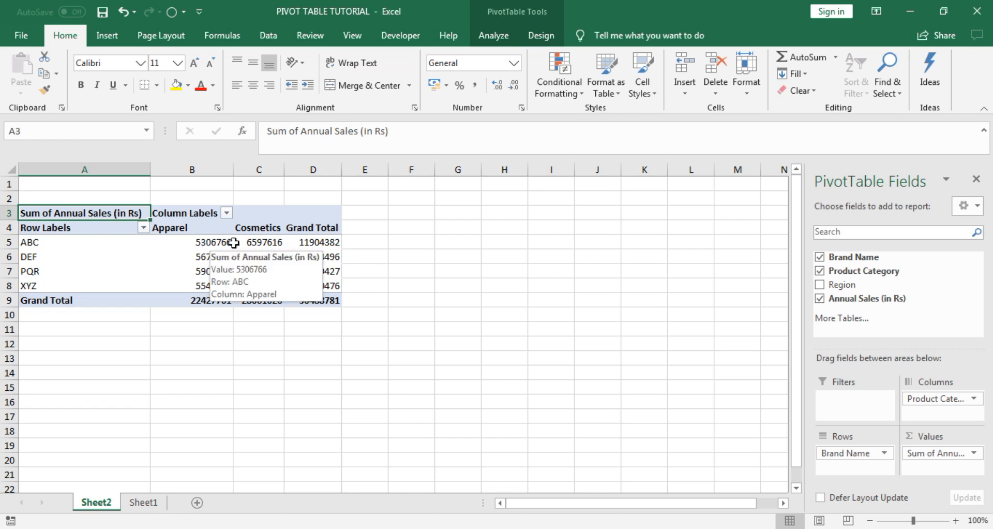
pyautogui.moveTo(302, 243)
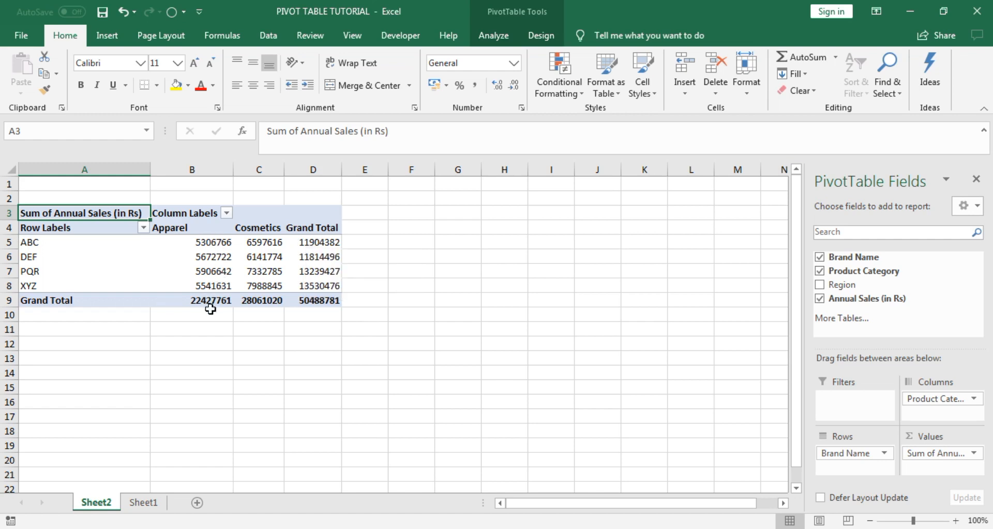
pyautogui.moveTo(213, 293)
pyautogui.moveTo(321, 303)
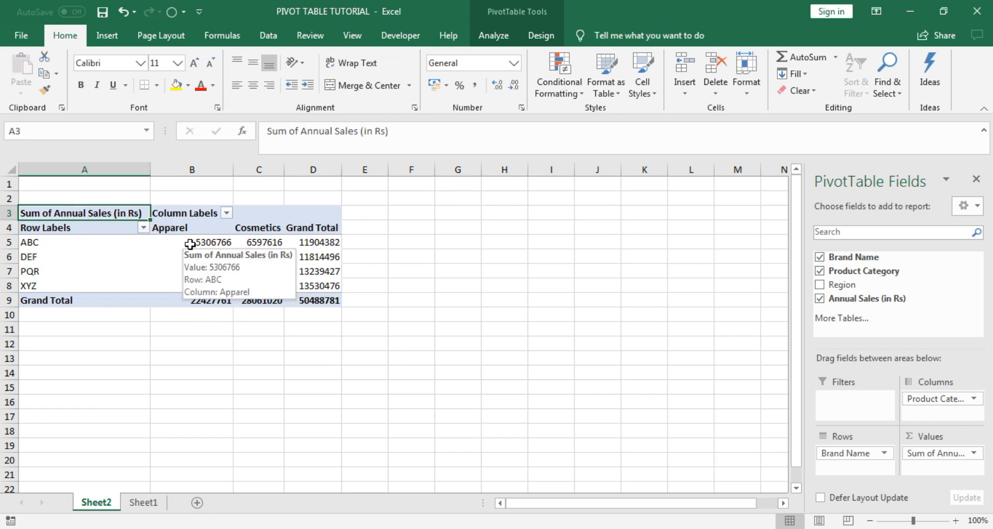
pyautogui.moveTo(271, 243)
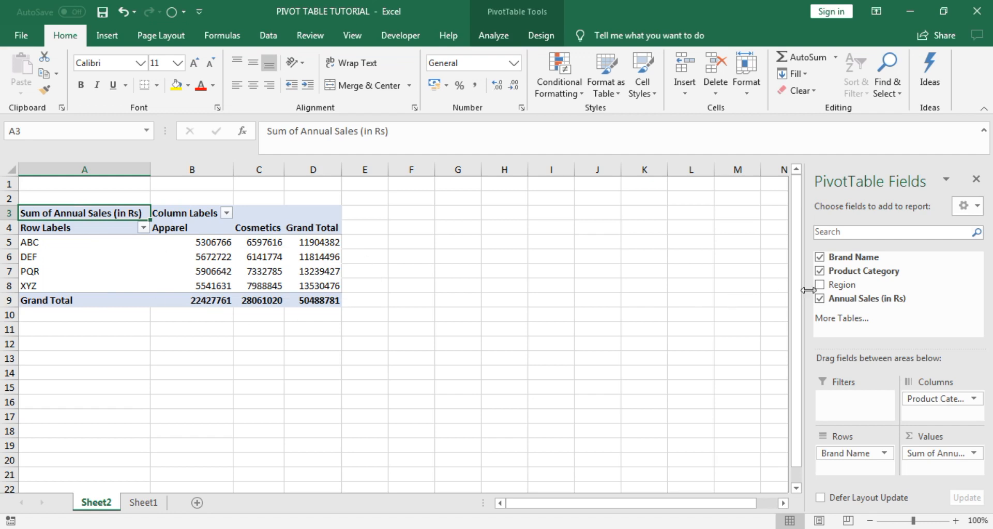
# Add Region to the PivotTable's Filters and filter the report to the North region.
pyautogui.moveTo(838, 284); pyautogui.dragTo(851, 398)
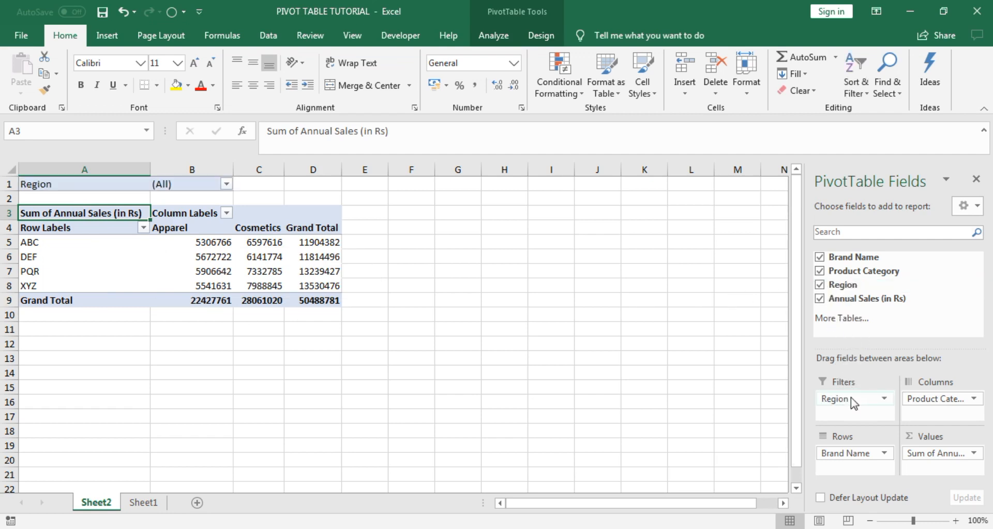
pyautogui.click(227, 185)
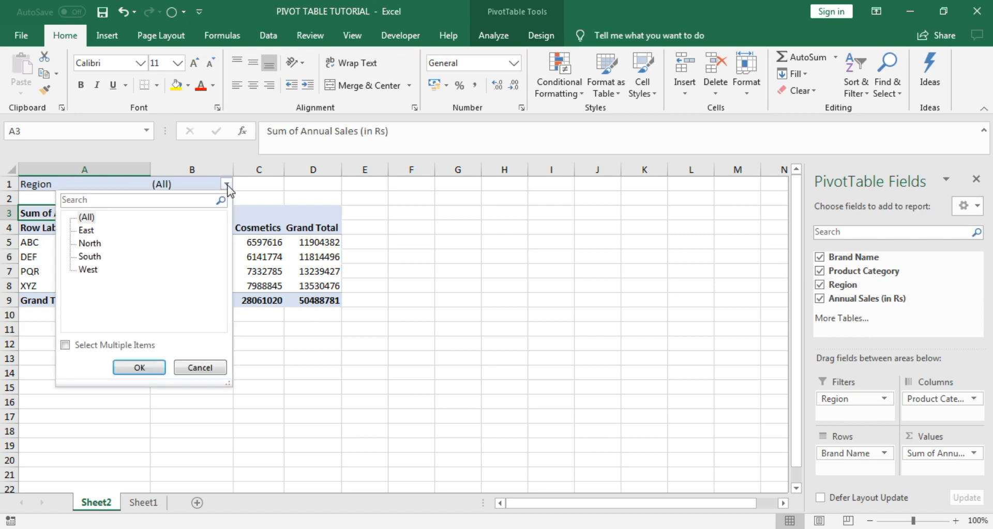
pyautogui.click(90, 243)
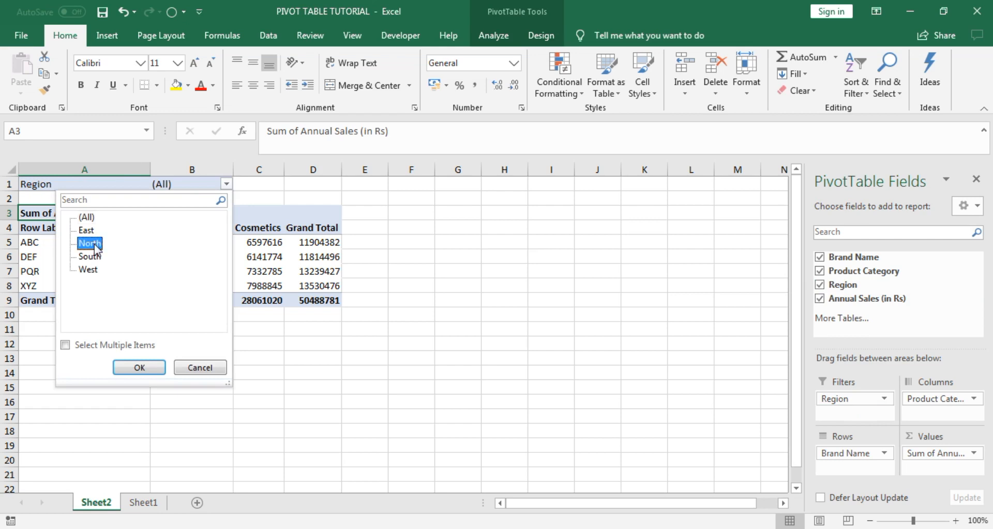
pyautogui.click(154, 366)
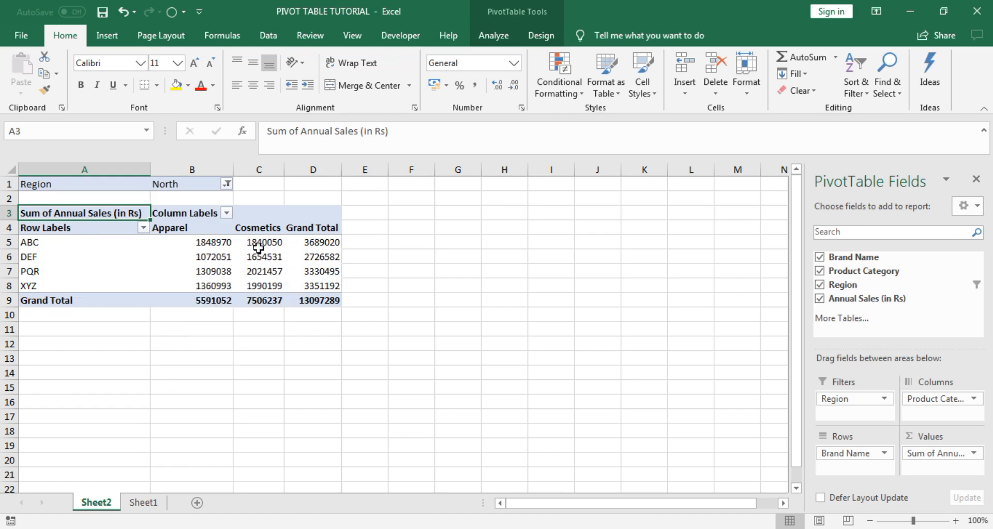
pyautogui.moveTo(255, 247)
pyautogui.moveTo(207, 239)
pyautogui.moveTo(206, 300)
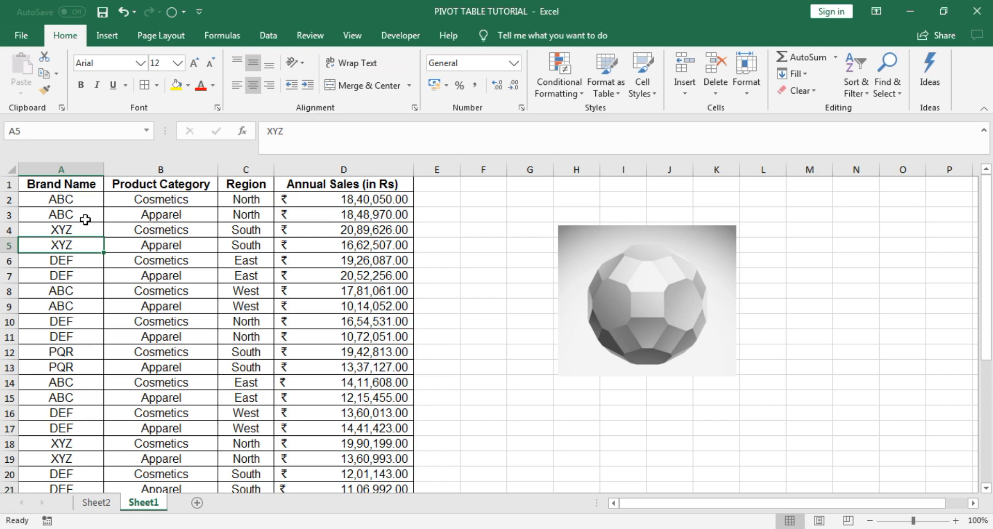
# Replace every occurrence of ABC with MNO in the Sheet1 source data.
pyautogui.hotkey('ctrl', 'f')
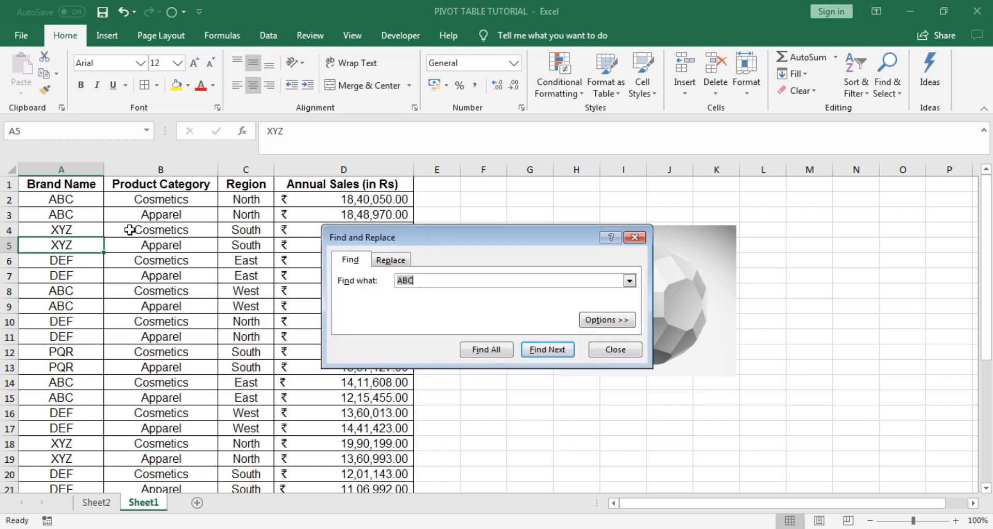
pyautogui.click(391, 260)
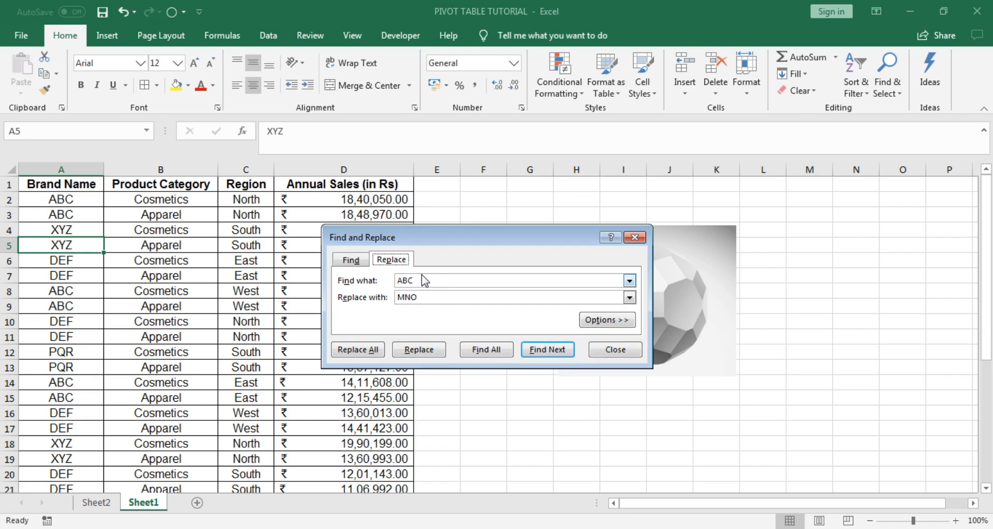
pyautogui.click(422, 278)
pyautogui.press('BackSpace')
pyautogui.press('BackSpace')
pyautogui.write('BC')
pyautogui.click(433, 299)
pyautogui.press('BackSpace')
pyautogui.press('BackSpace')
pyautogui.press('BackSpace')
pyautogui.write('MNO')
pyautogui.click(358, 348)
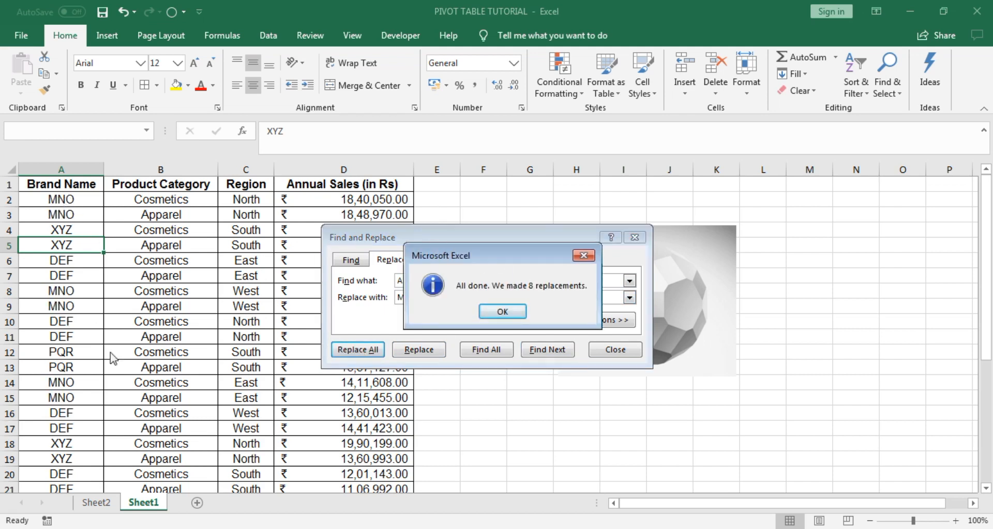
pyautogui.click(503, 312)
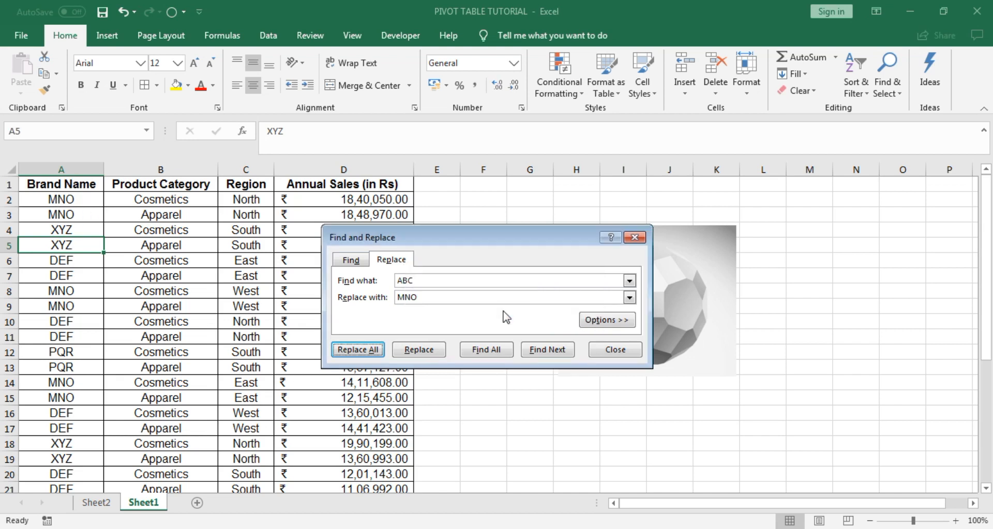
pyautogui.click(636, 237)
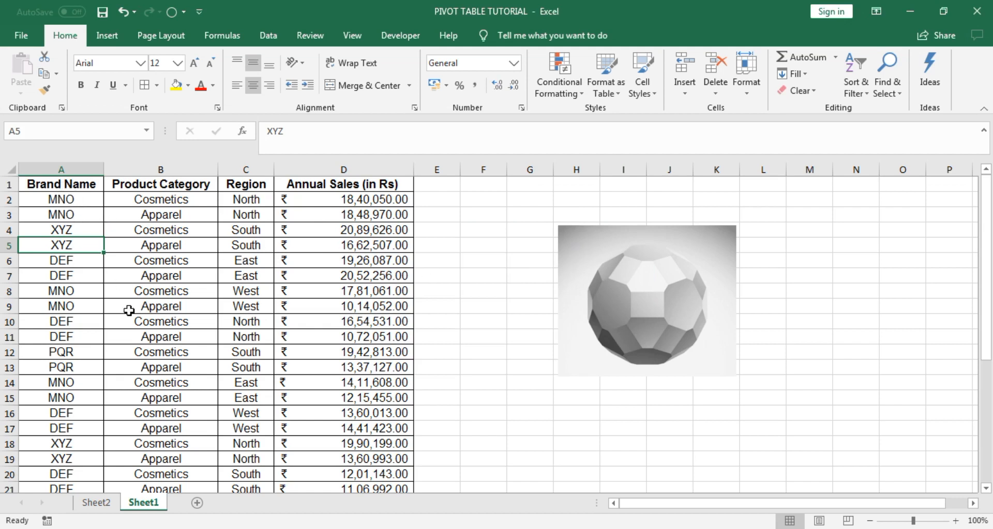
# Return to the PivotTable on Sheet2 and run Refresh All to update it from the changed source data.
pyautogui.click(95, 502)
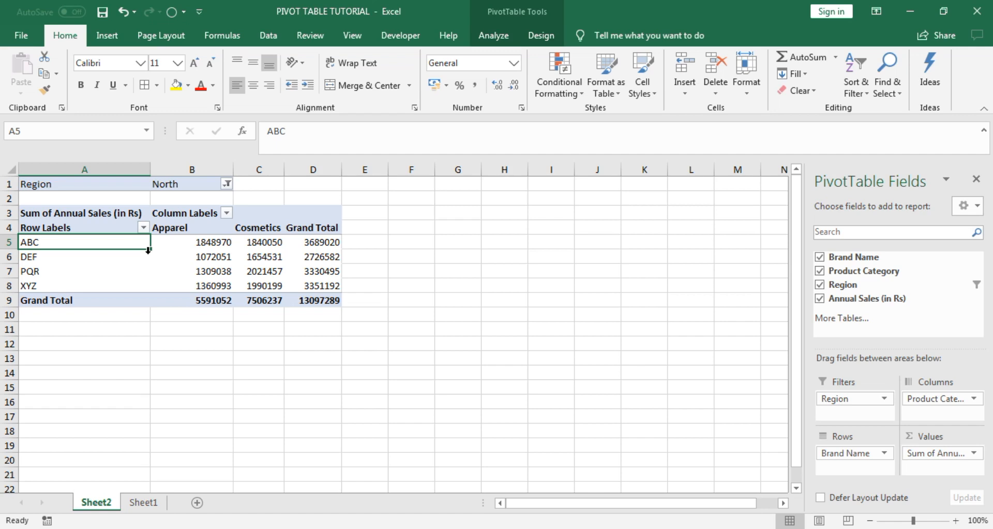
pyautogui.click(72, 261)
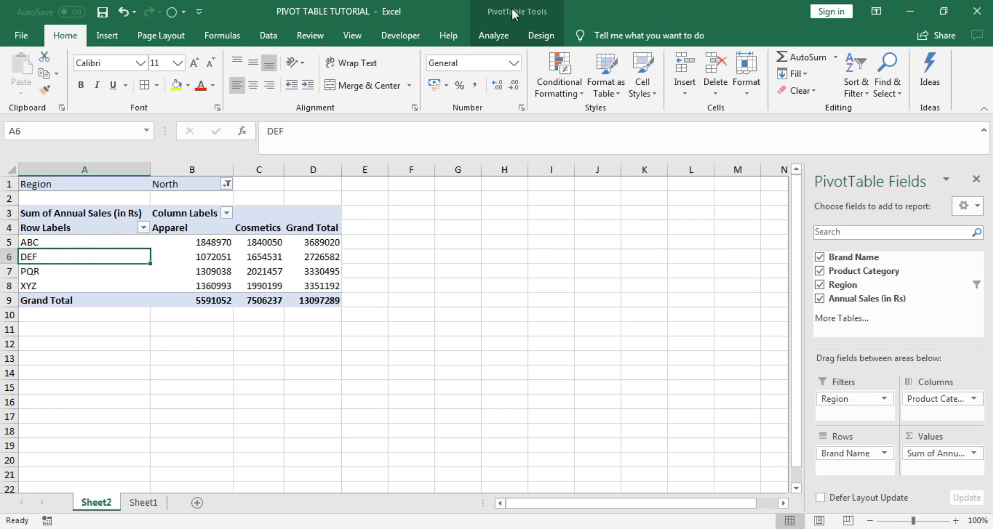
pyautogui.doubleClick(379, 269)
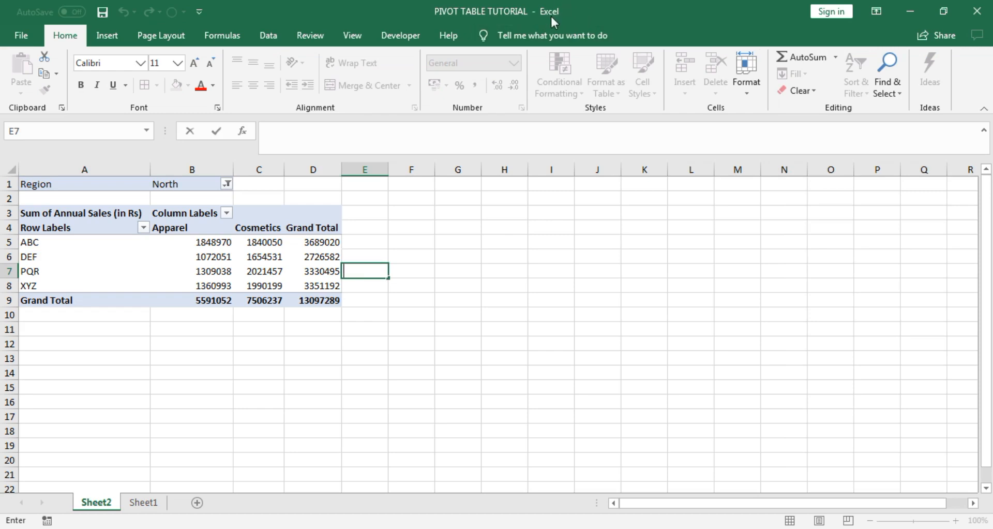
pyautogui.click(63, 247)
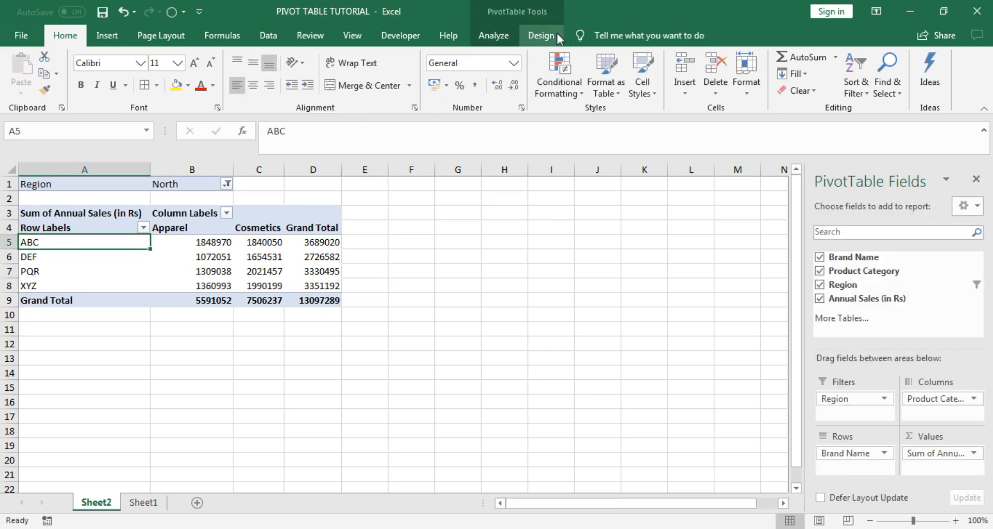
pyautogui.click(504, 37)
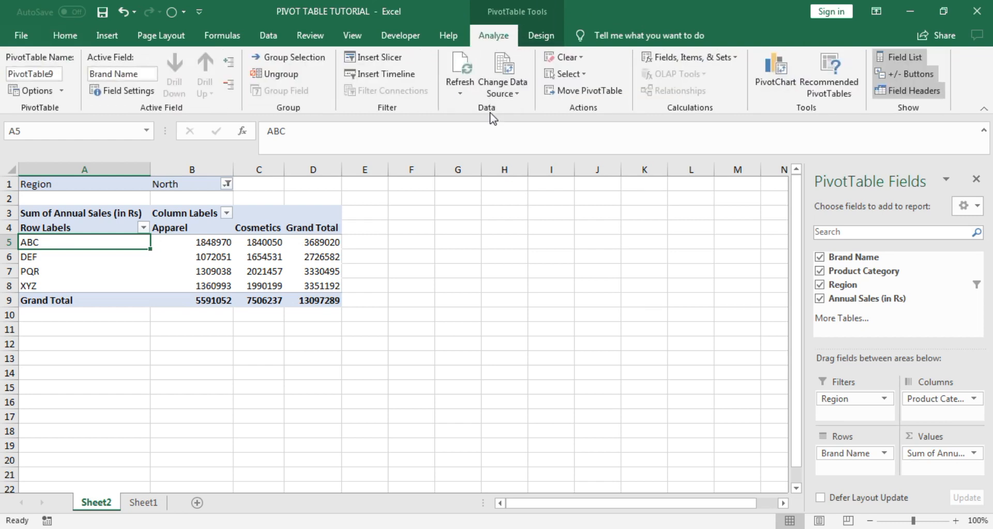
pyautogui.click(462, 94)
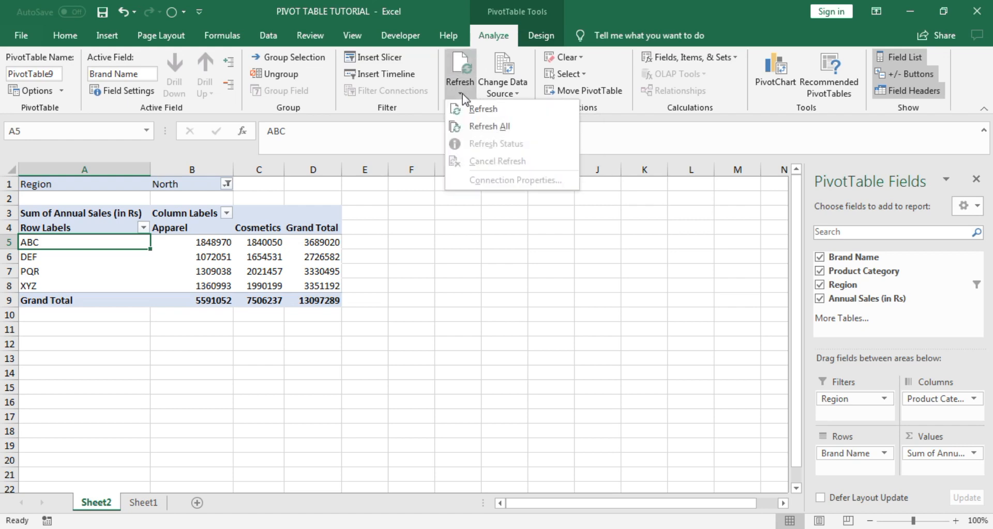
pyautogui.click(489, 126)
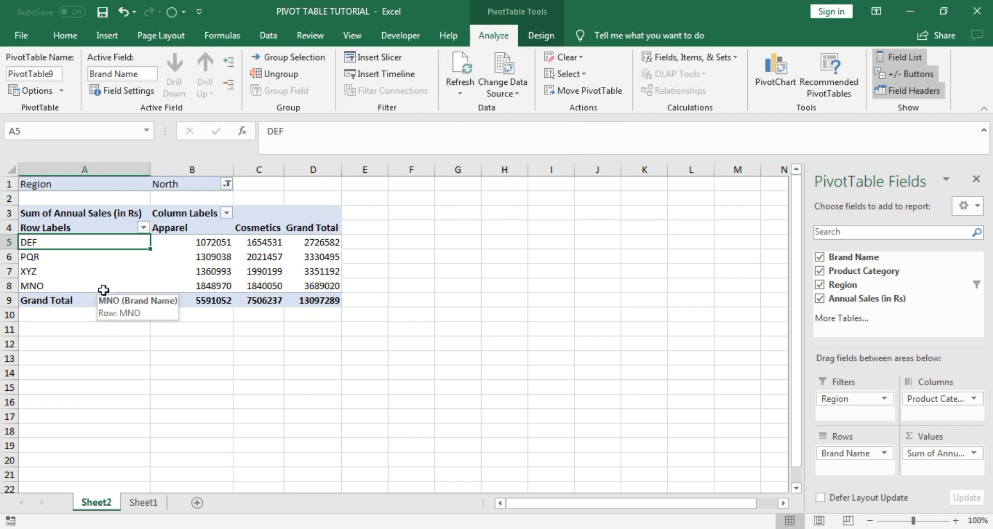
# Delete the polyhedron picture beside the source data on Sheet1.
pyautogui.click(144, 502)
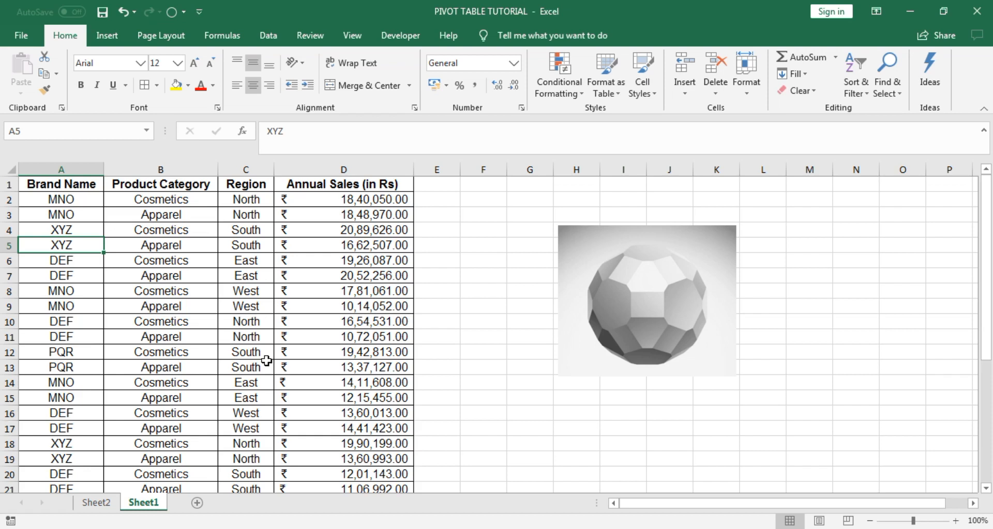
pyautogui.doubleClick(435, 185)
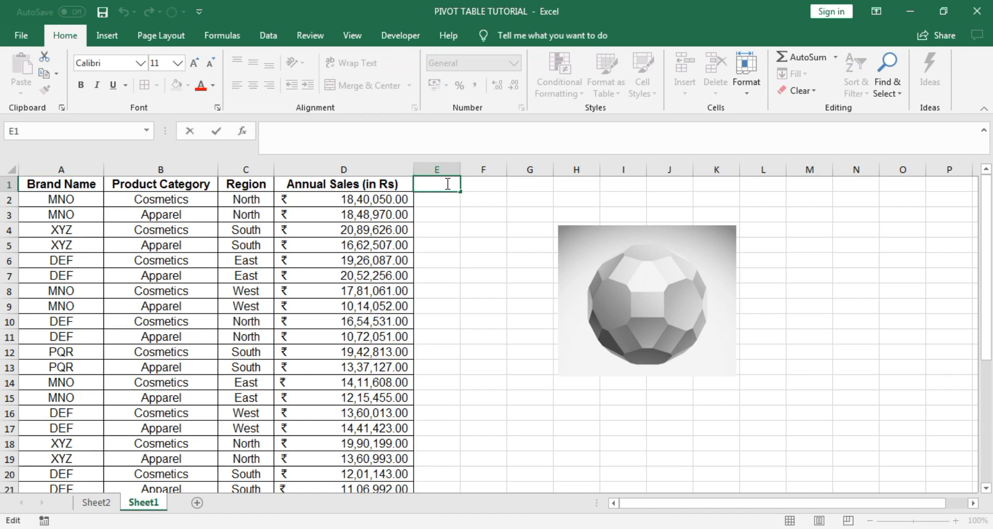
pyautogui.click(612, 242)
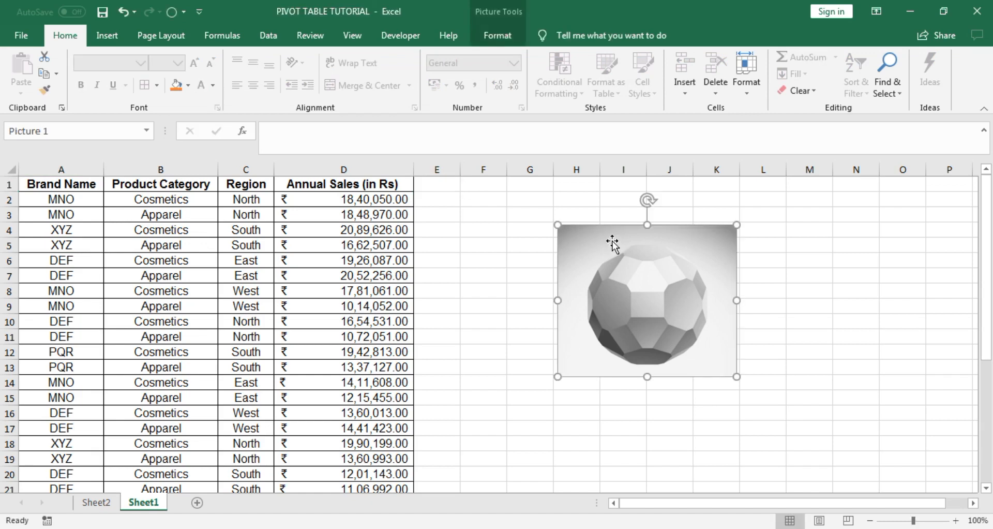
pyautogui.press('Delete')
# Enter the header "Average Monthly Sales (in Rs)" in cell E1 and fit column E's width to it.
pyautogui.doubleClick(443, 184)
pyautogui.write('Average Monthly')
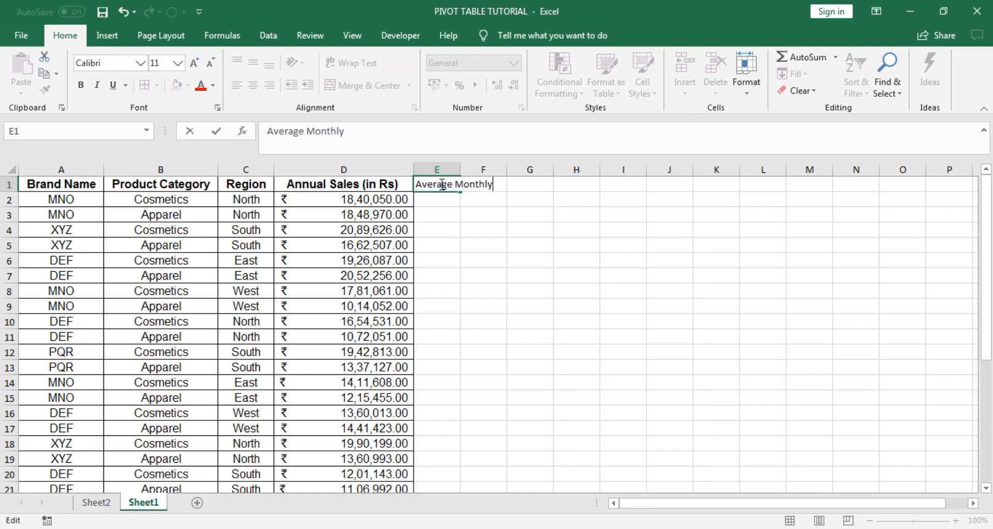
pyautogui.write(' Sales (in Rs')
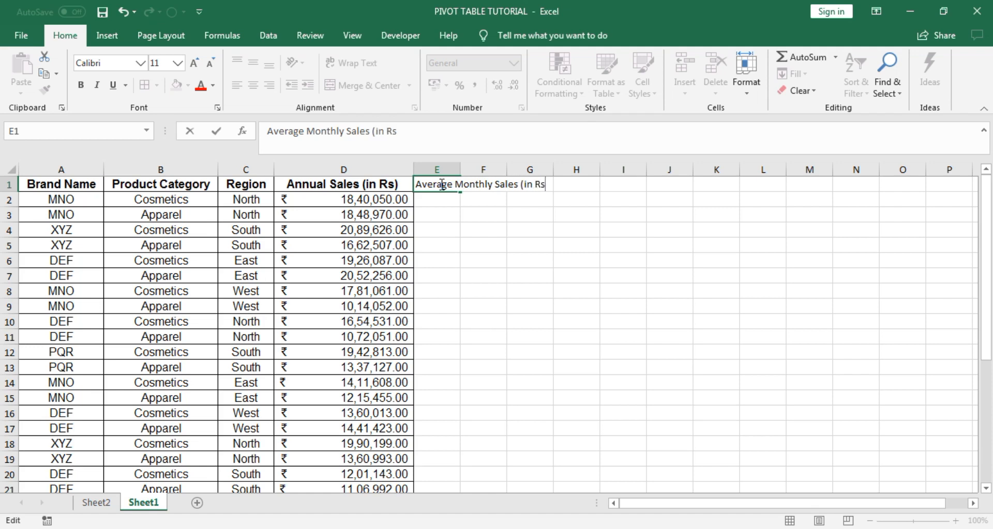
pyautogui.click(481, 290)
pyautogui.doubleClick(460, 169)
pyautogui.click(458, 168)
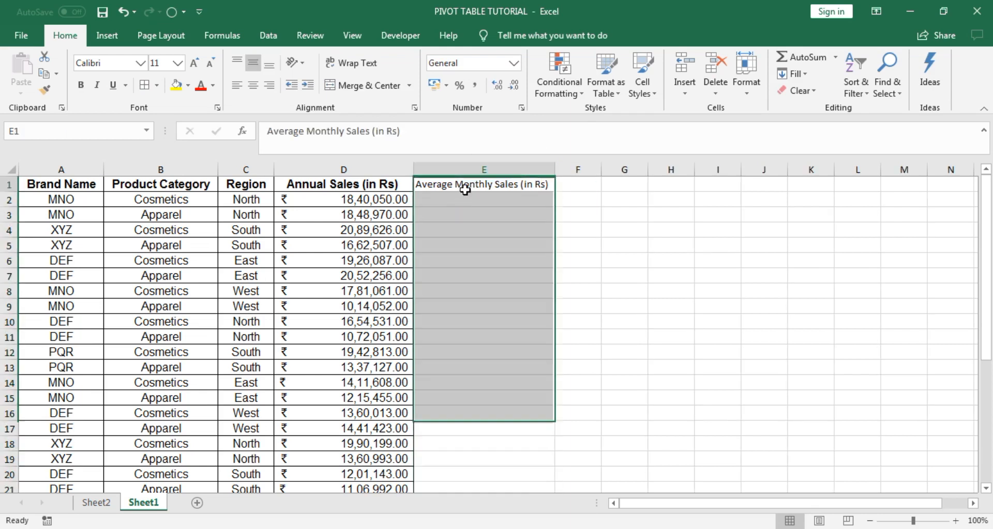
# Format the E1 header as bold Arial, size 12, and refit column E's width to the text.
pyautogui.click(459, 186)
pyautogui.click(177, 63)
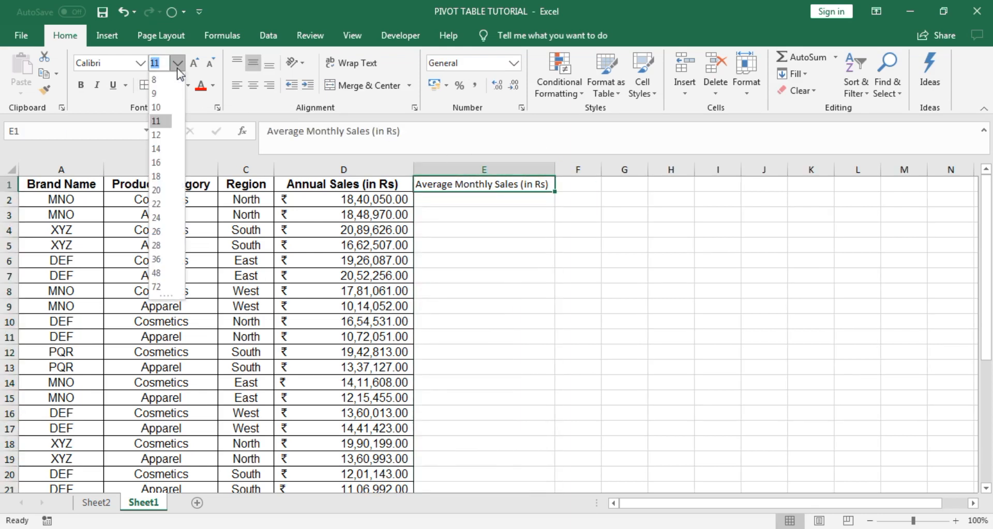
pyautogui.press('Escape')
pyautogui.write('12')
pyautogui.press('Return')
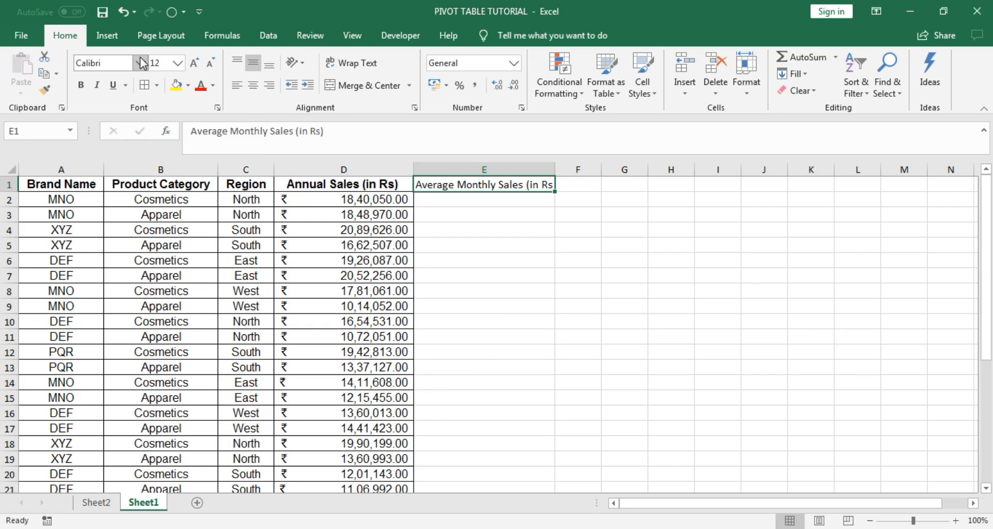
pyautogui.click(140, 63)
pyautogui.write('Arial')
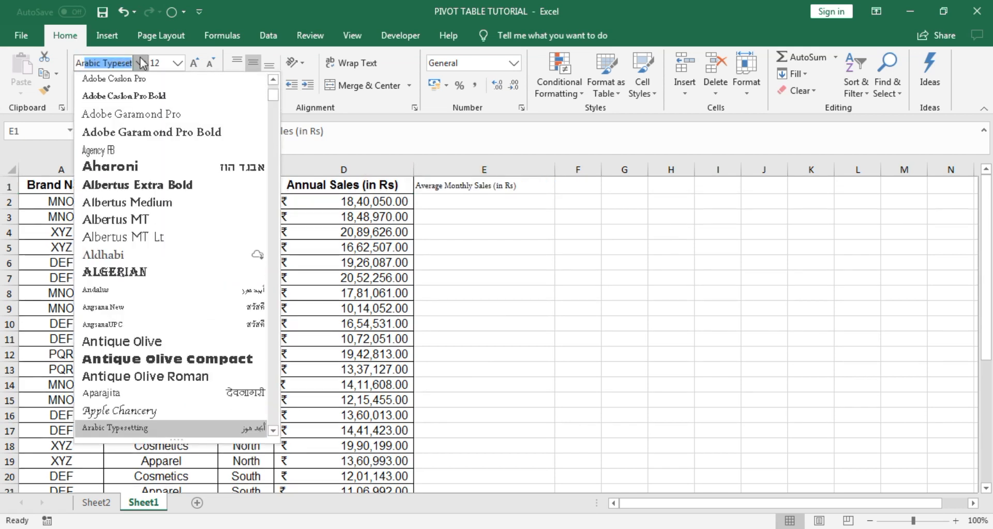
pyautogui.press('Return')
pyautogui.hotkey('ctrl', 'b')
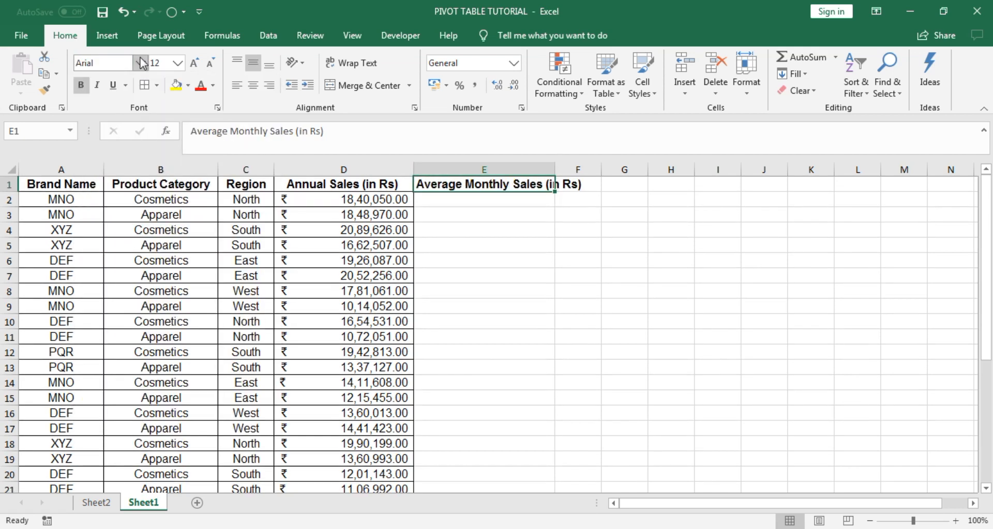
pyautogui.doubleClick(555, 168)
pyautogui.doubleClick(500, 187)
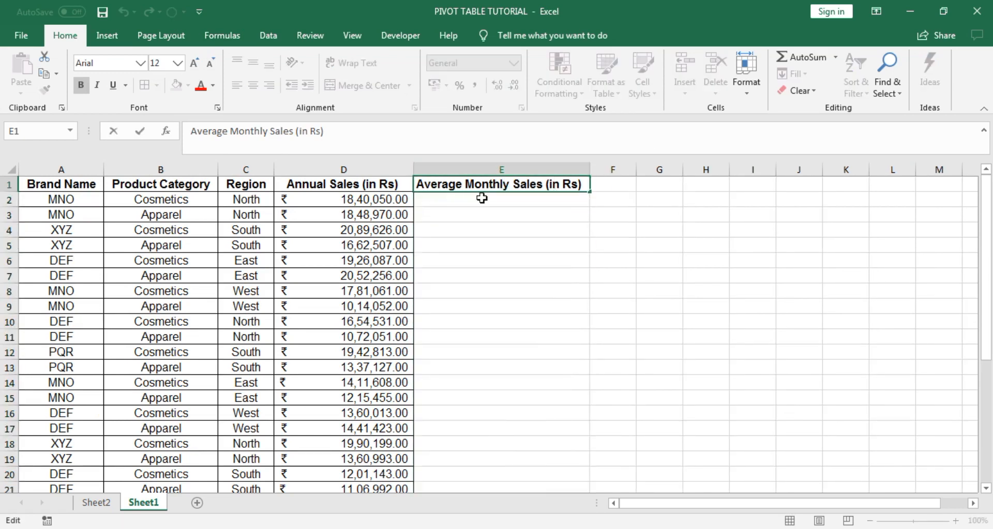
# Calculate the first record's average monthly sales in cell E2 with the formula =D2/12.
pyautogui.doubleClick(481, 198)
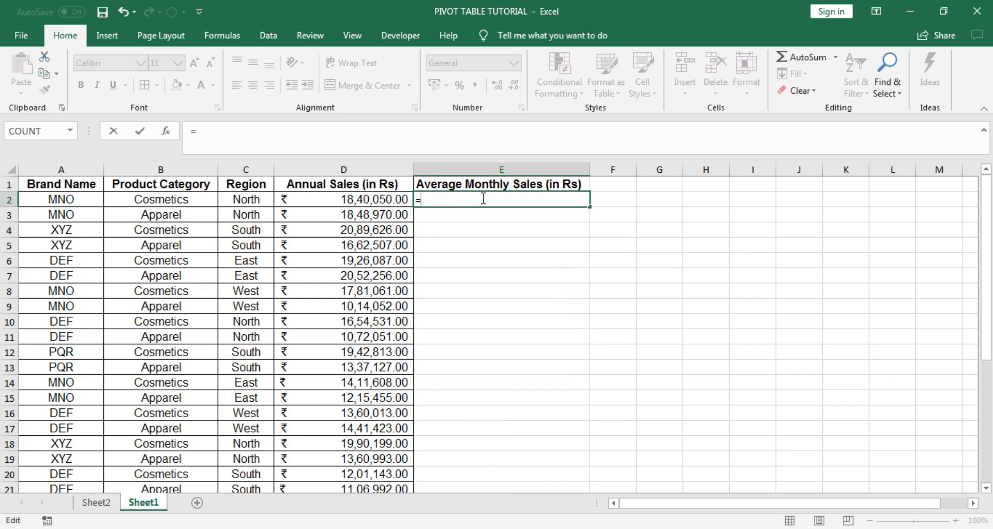
pyautogui.click(374, 199)
pyautogui.write('/12')
pyautogui.press('Return')
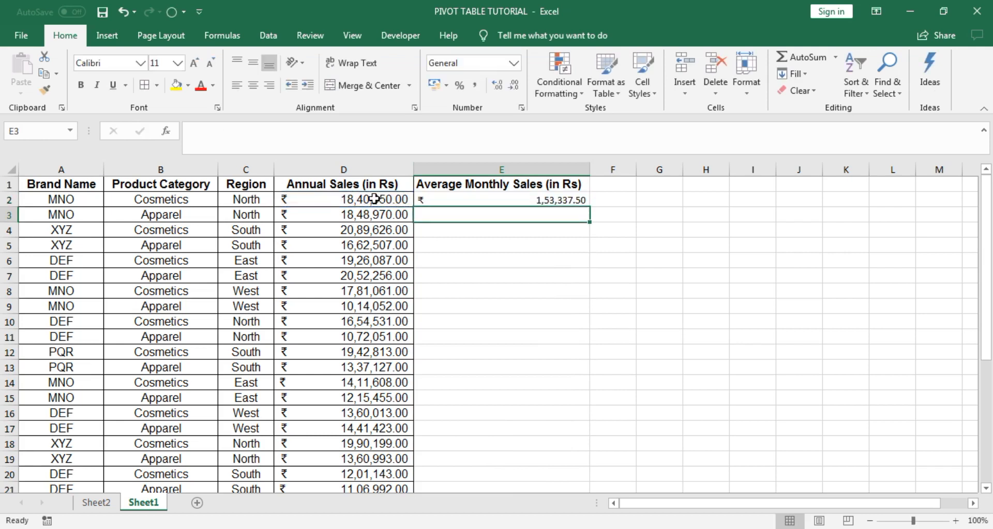
pyautogui.click(517, 199)
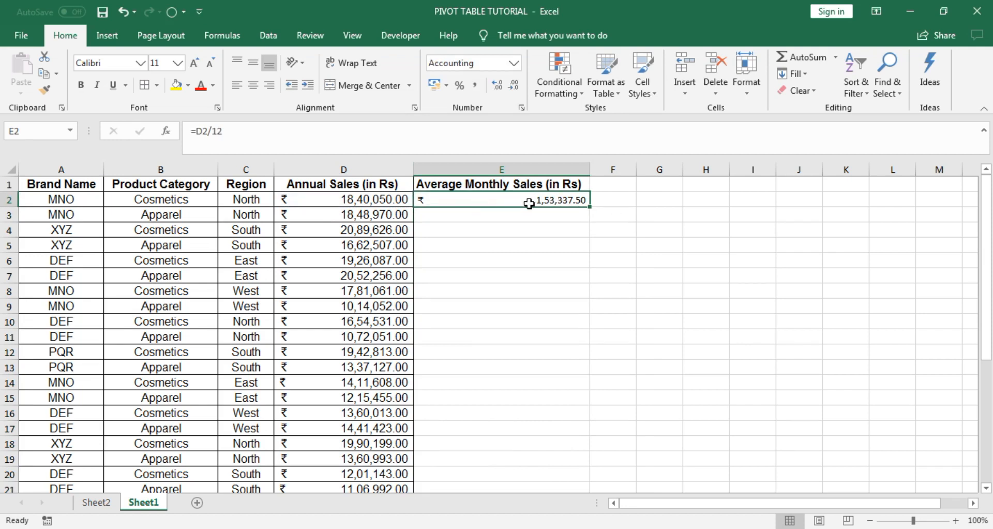
# Fill the average monthly sales formula from cell E2 down to the last record in row 33.
pyautogui.doubleClick(591, 206)
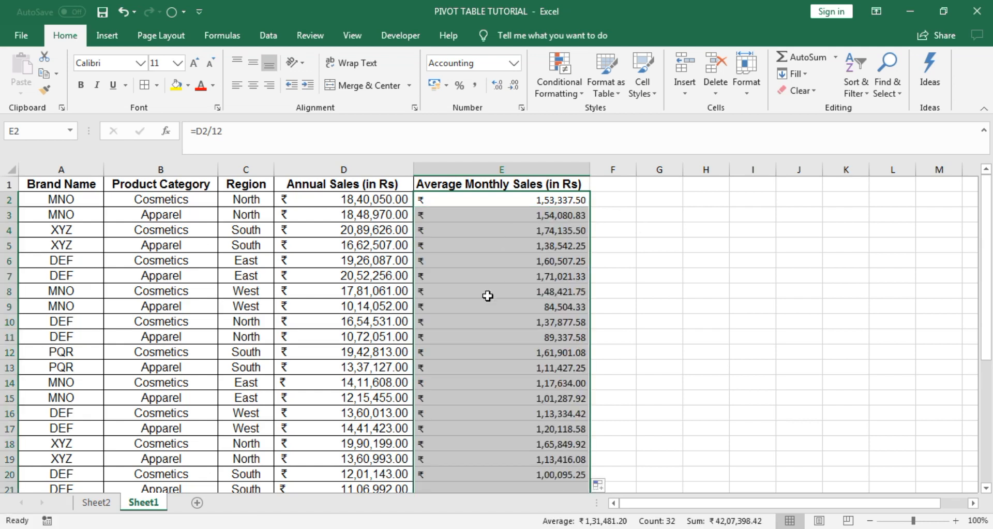
pyautogui.scroll(-3, 496, 362)
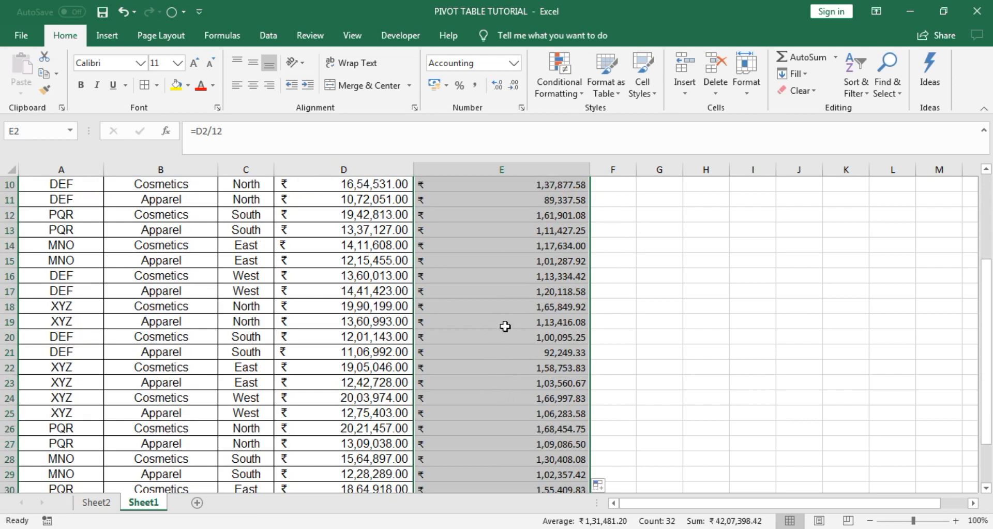
pyautogui.scroll(-3, 504, 324)
pyautogui.scroll(6, 504, 324)
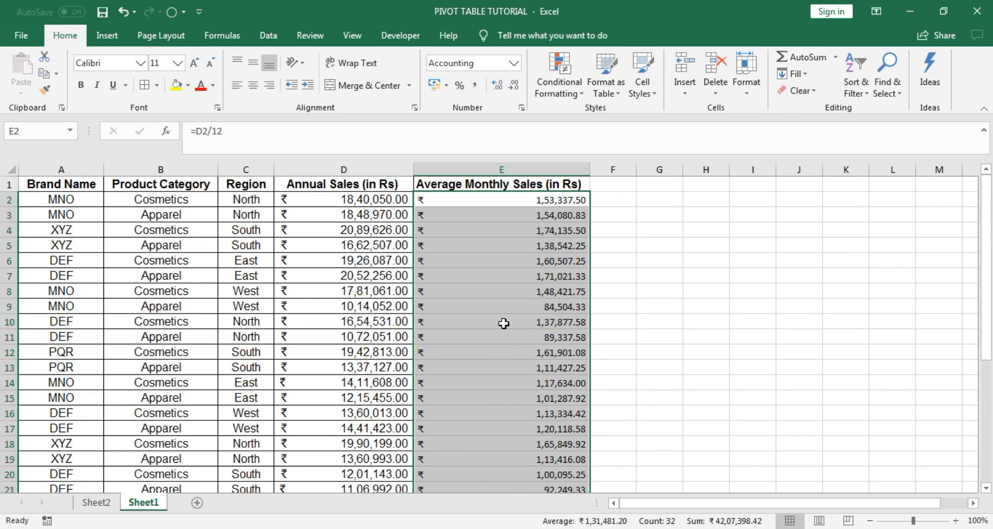
# Format the average monthly sales values in E2:E33 as Arial, size 12, with borders around all cells.
pyautogui.click(179, 64)
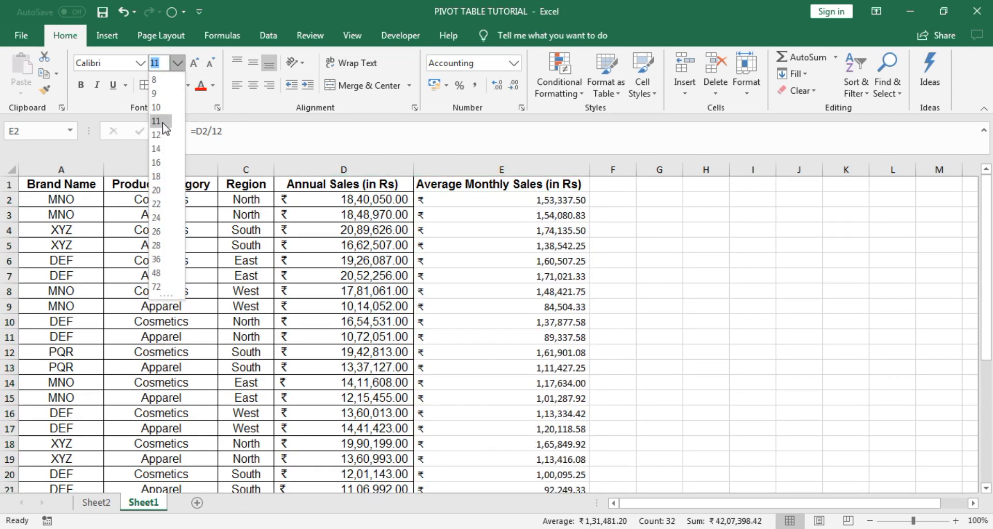
pyautogui.click(156, 135)
pyautogui.click(141, 65)
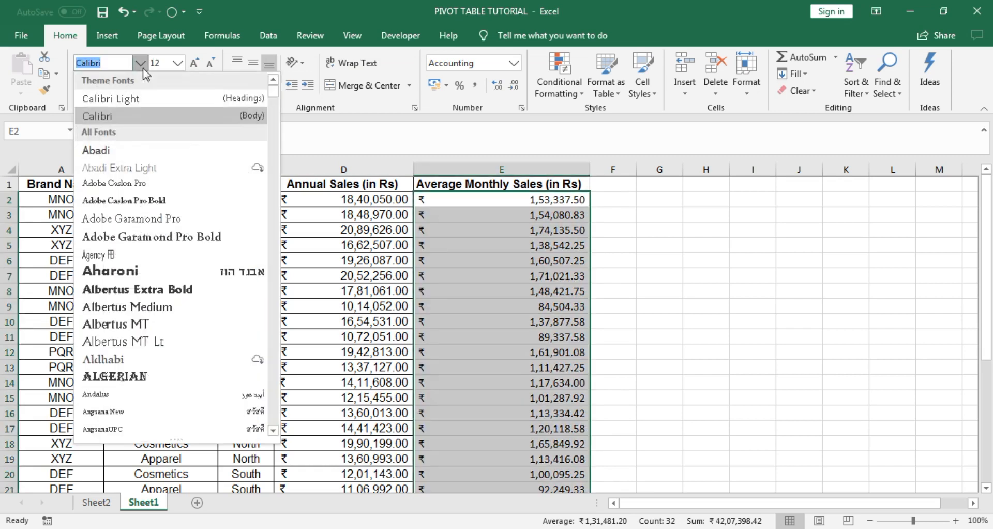
pyautogui.write('Arial')
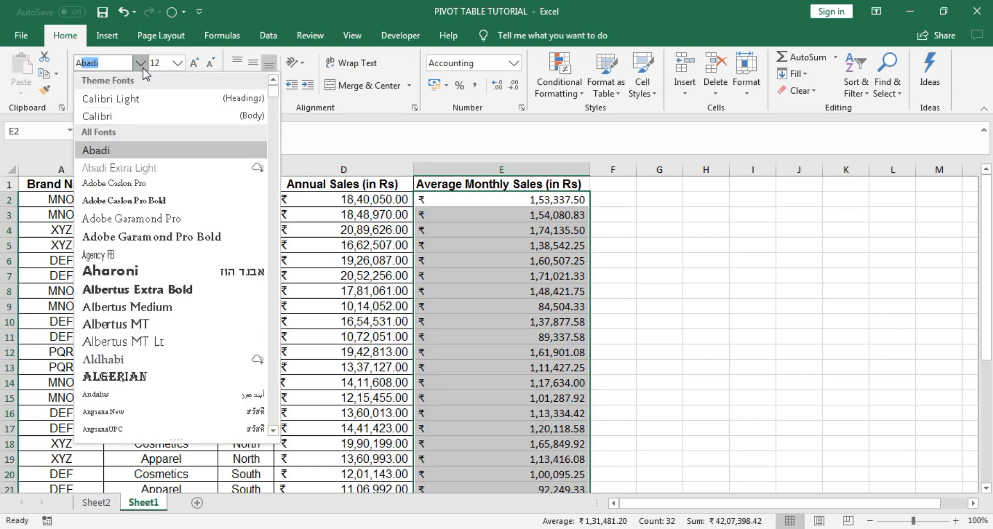
pyautogui.press('Return')
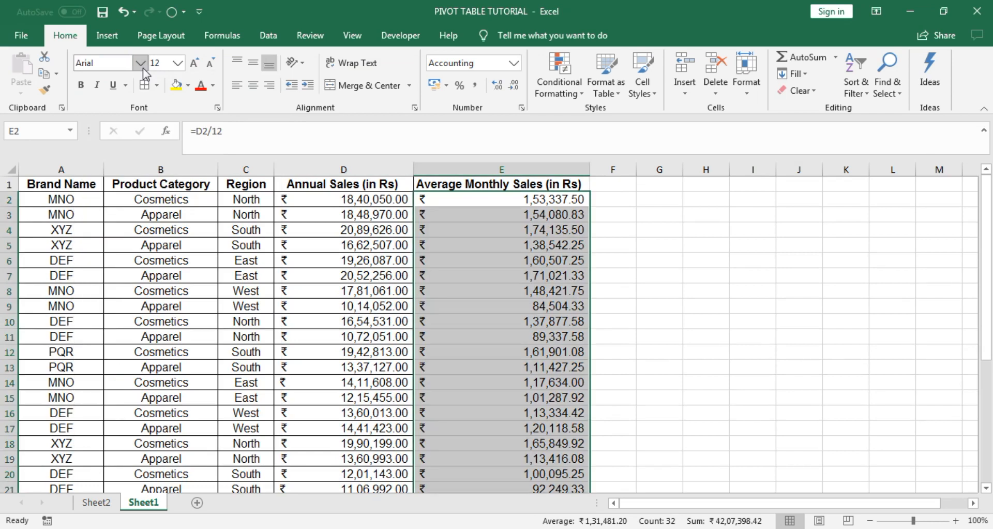
pyautogui.click(253, 84)
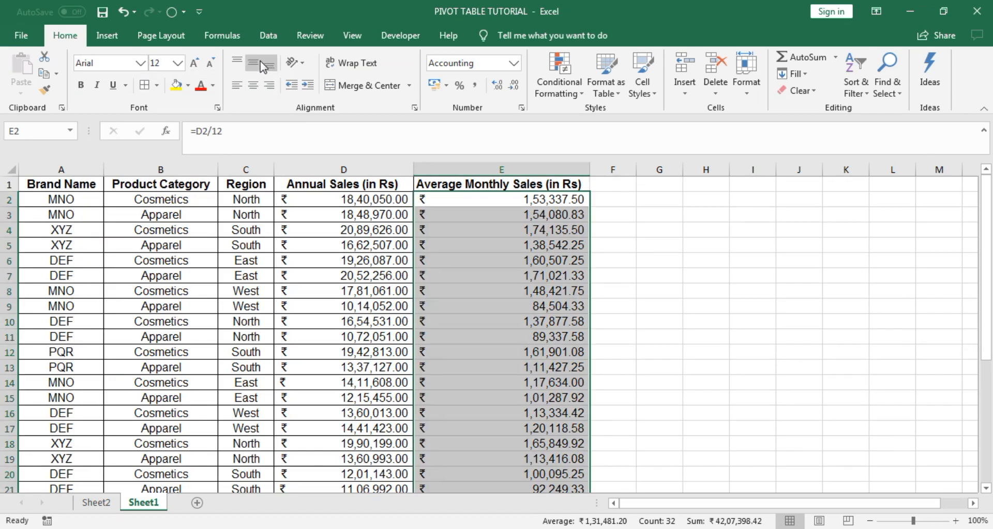
pyautogui.click(145, 87)
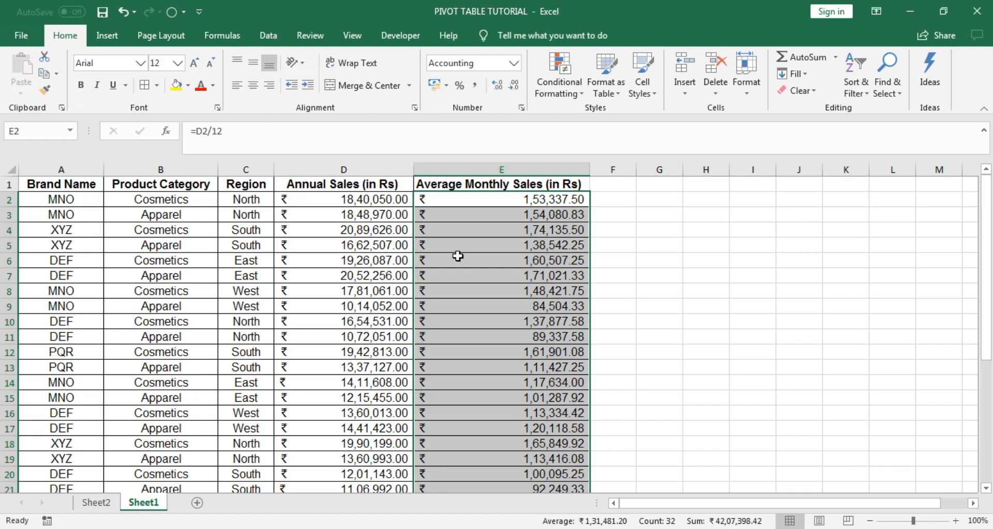
pyautogui.click(621, 274)
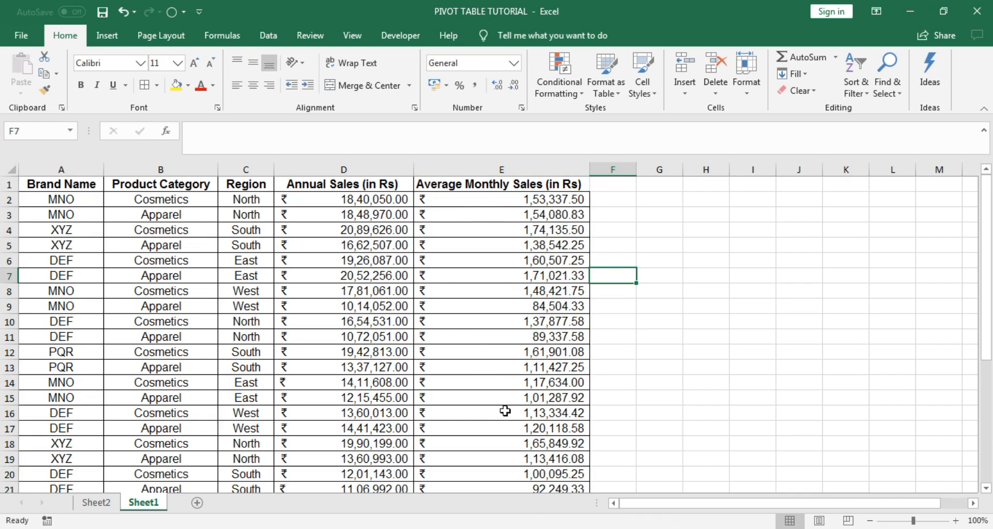
# Change the data source of the PivotTable on Sheet2 to the range Sheet1!$A$1:$E$33.
pyautogui.click(96, 502)
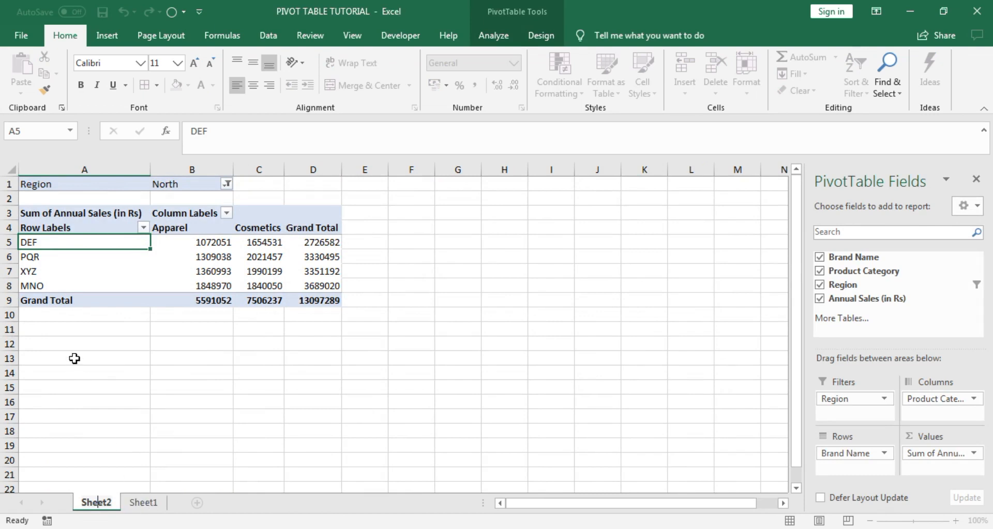
pyautogui.click(103, 263)
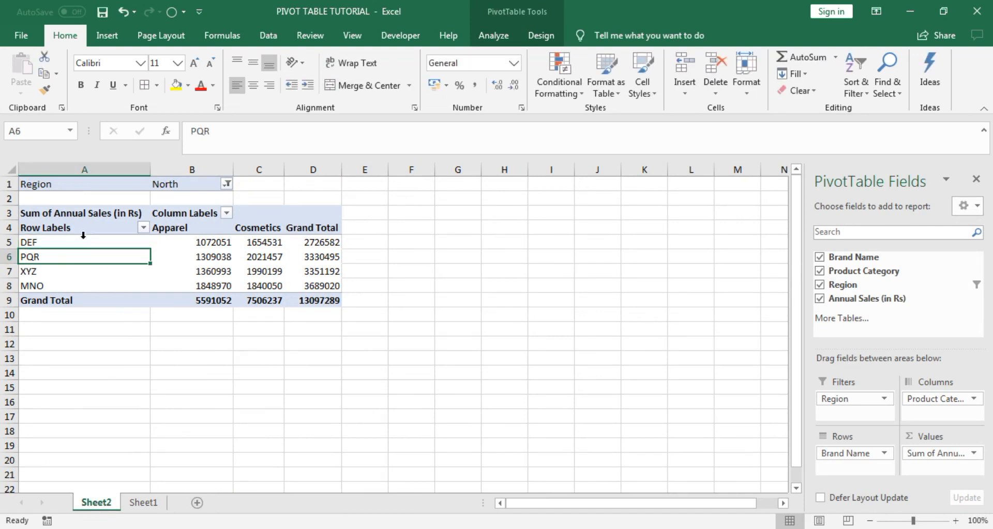
pyautogui.click(75, 264)
pyautogui.click(75, 260)
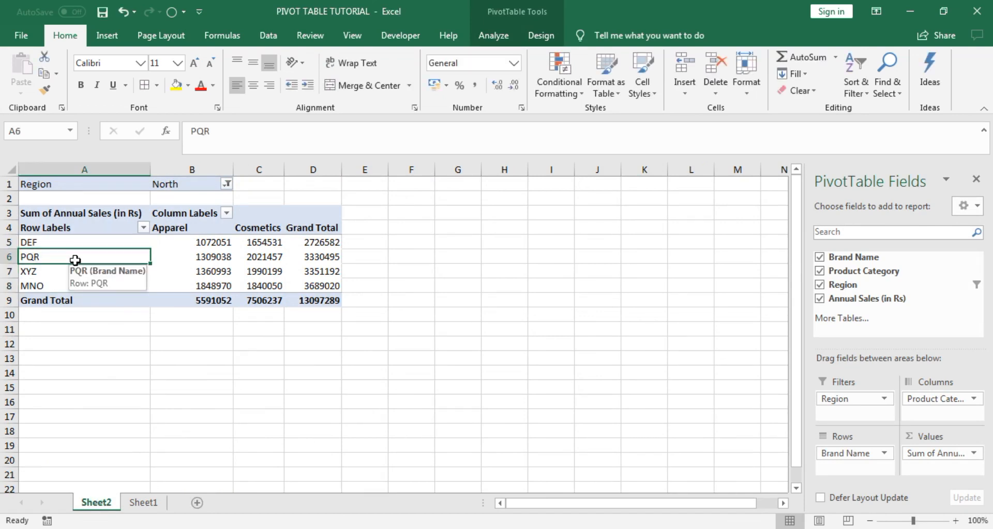
pyautogui.click(501, 29)
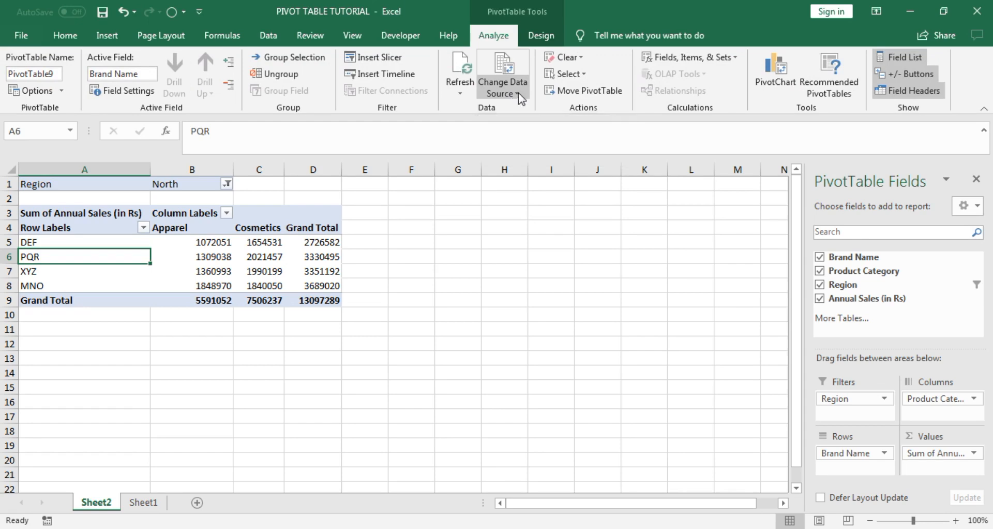
pyautogui.click(516, 95)
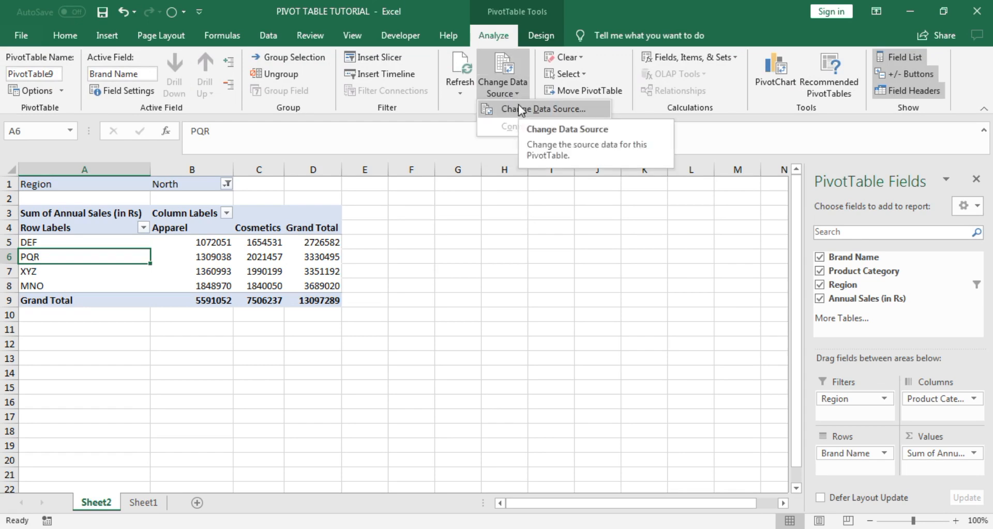
pyautogui.click(519, 104)
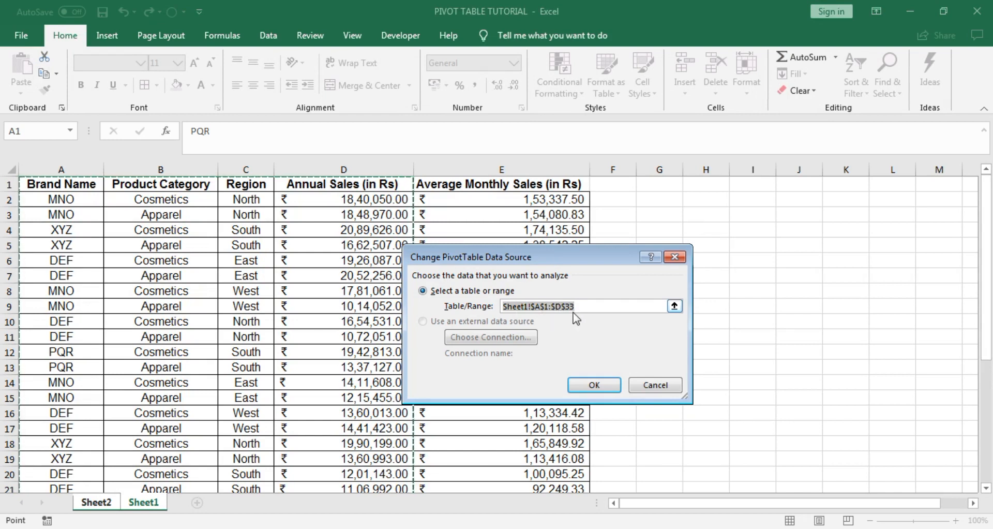
pyautogui.click(38, 185)
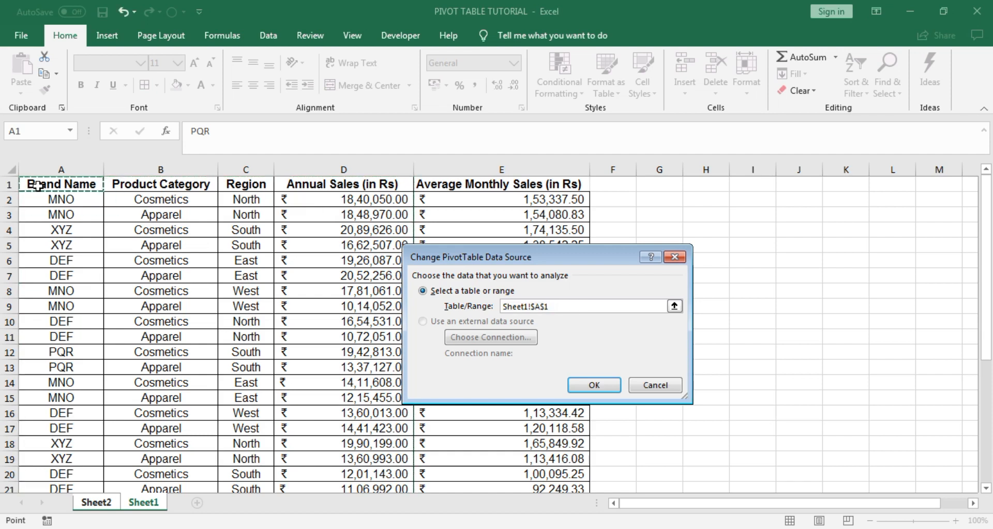
pyautogui.hotkey('ctrl', 'shift', 'Right')
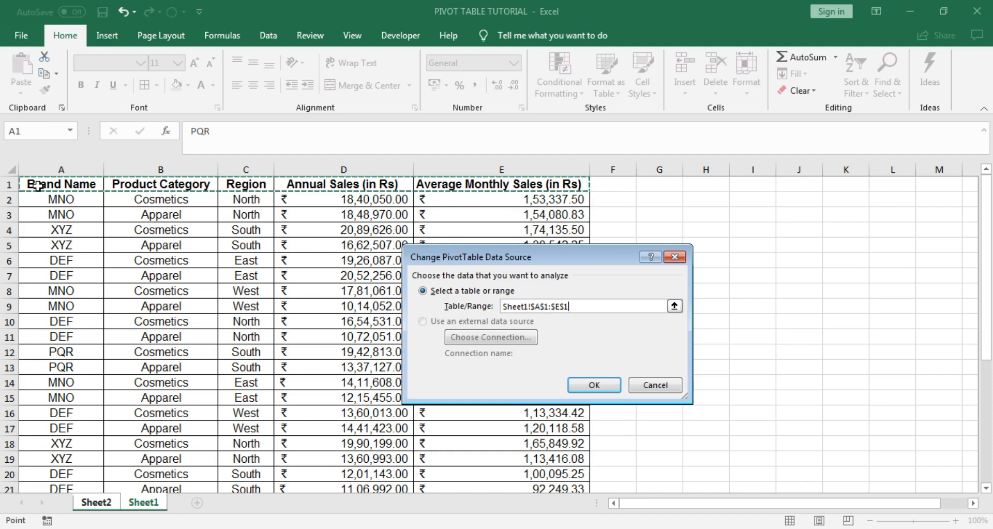
pyautogui.hotkey('ctrl', 'shift', 'Down')
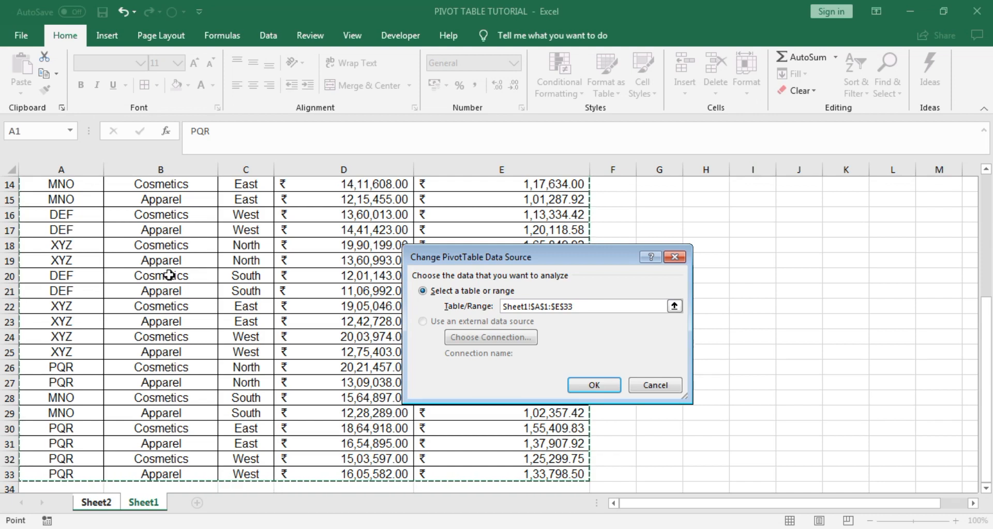
pyautogui.scroll(2, 168, 281)
pyautogui.scroll(3, 168, 281)
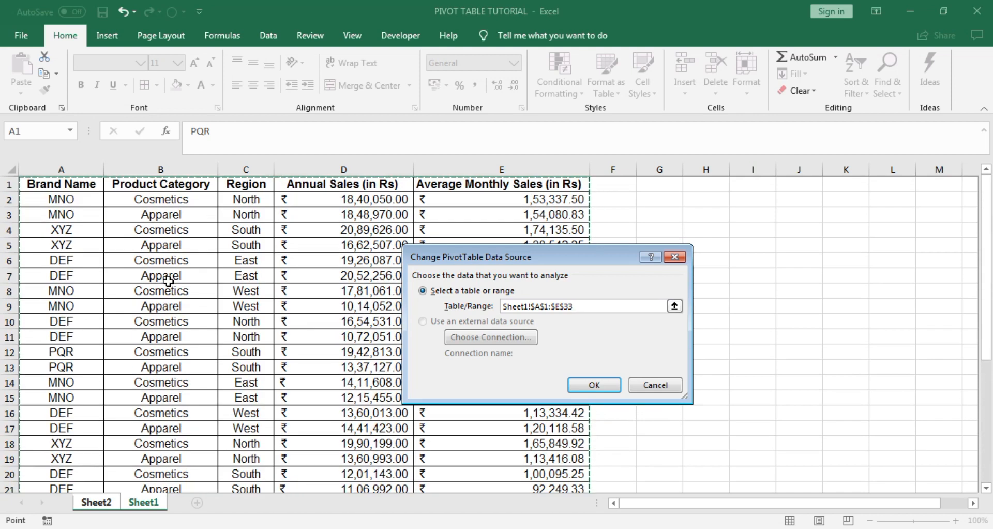
pyautogui.click(594, 385)
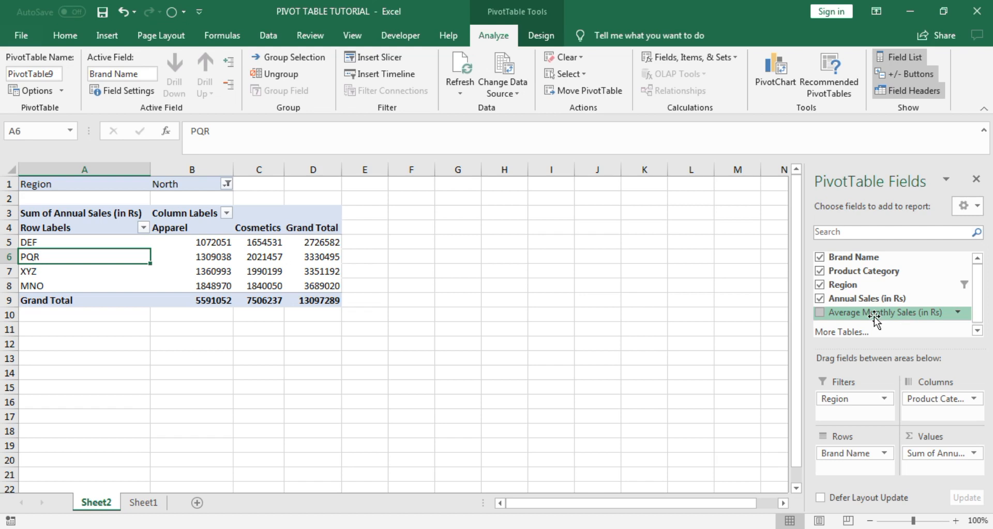
# Add the Average Monthly Sales (in Rs) field to the PivotTable's values, below the annual sales sum.
pyautogui.moveTo(874, 314); pyautogui.dragTo(948, 467)
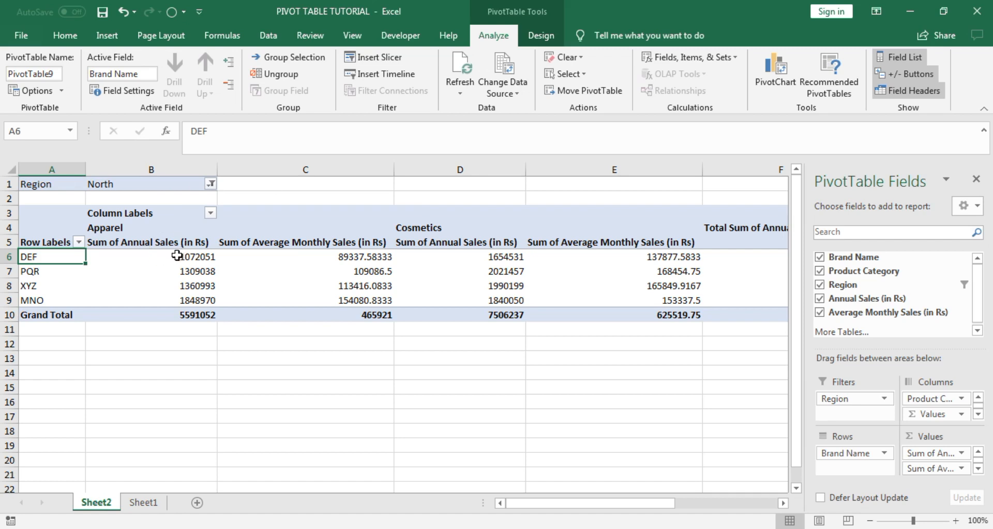
pyautogui.moveTo(201, 262)
pyautogui.moveTo(483, 257)
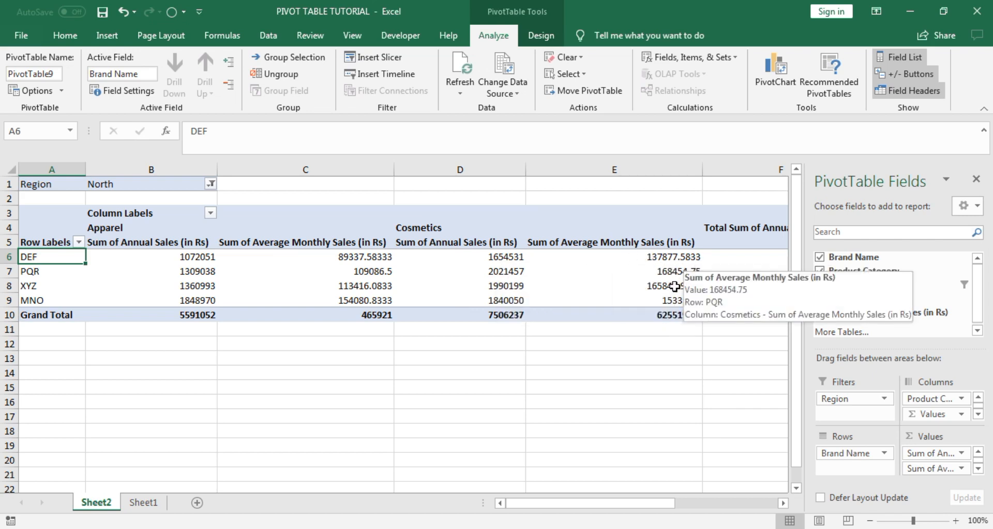
# Examine the annual and average monthly sales sums per product category and their total columns across the PivotTable.
pyautogui.moveTo(603, 511); pyautogui.dragTo(674, 510)
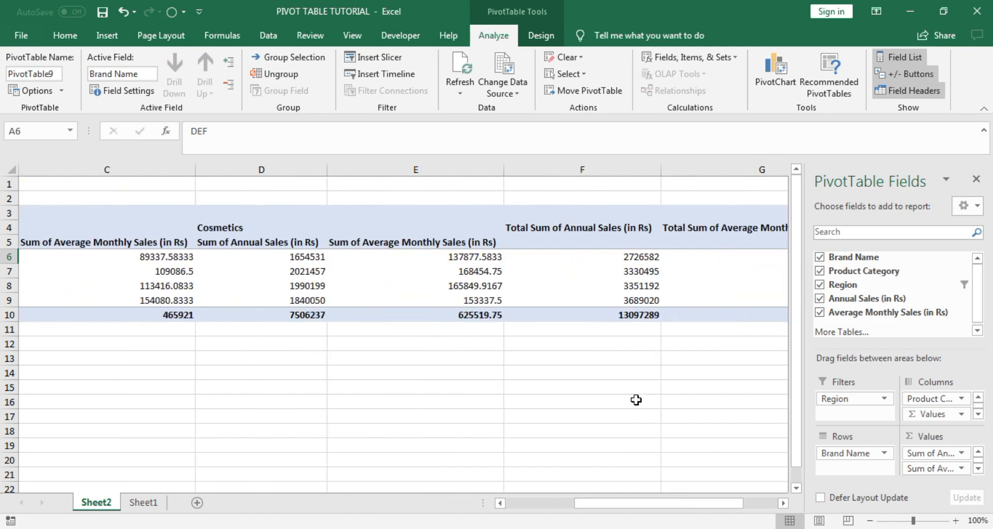
pyautogui.click(783, 502)
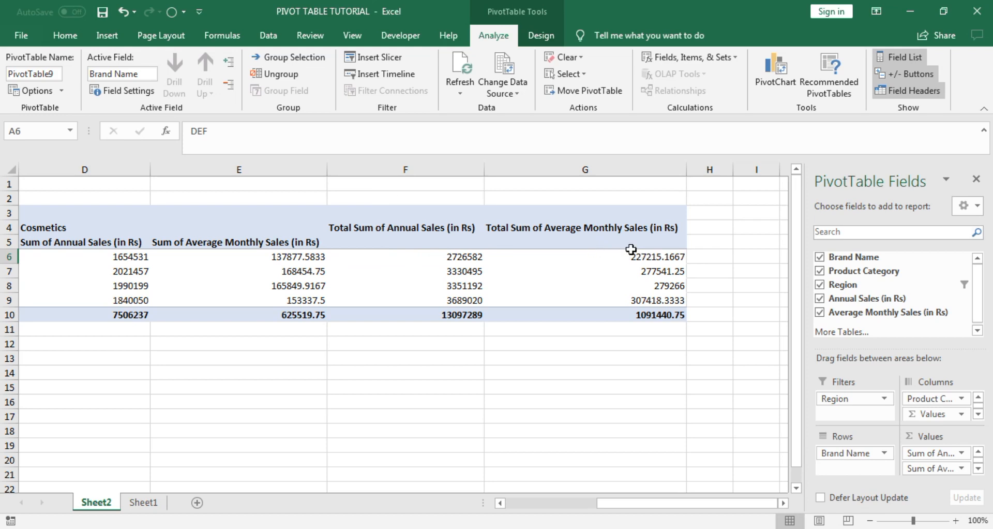
pyautogui.moveTo(631, 507); pyautogui.dragTo(595, 504)
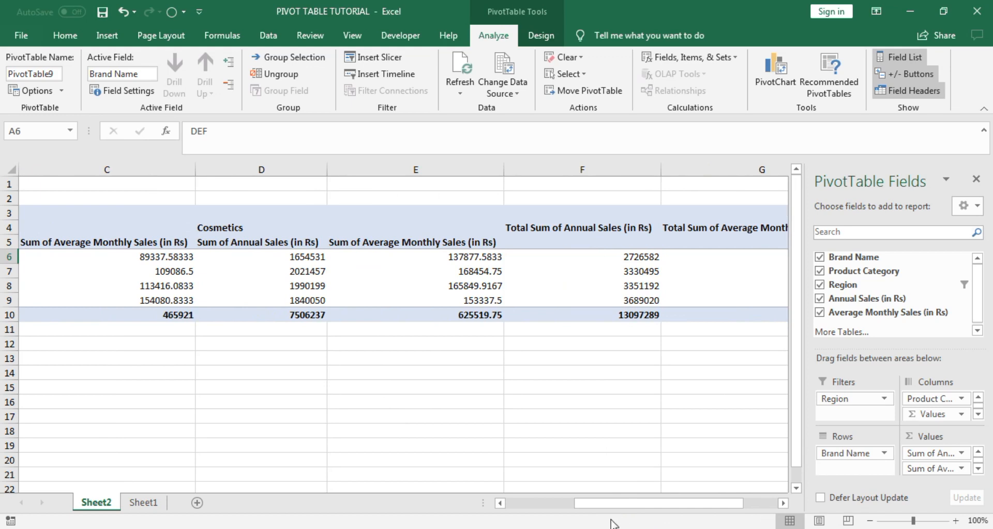
pyautogui.moveTo(615, 505); pyautogui.dragTo(650, 504)
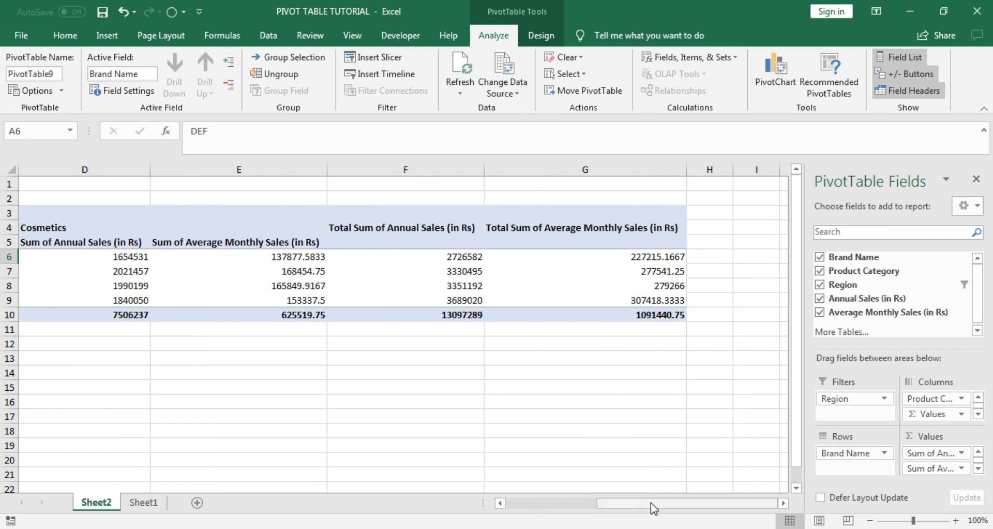
pyautogui.moveTo(654, 503); pyautogui.dragTo(615, 506)
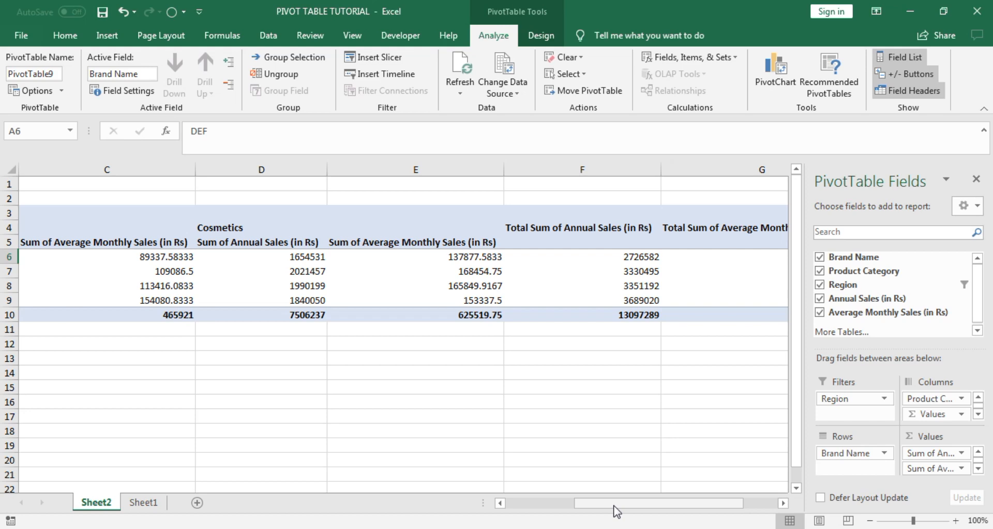
pyautogui.moveTo(614, 506); pyautogui.dragTo(600, 512)
pyautogui.click(499, 503)
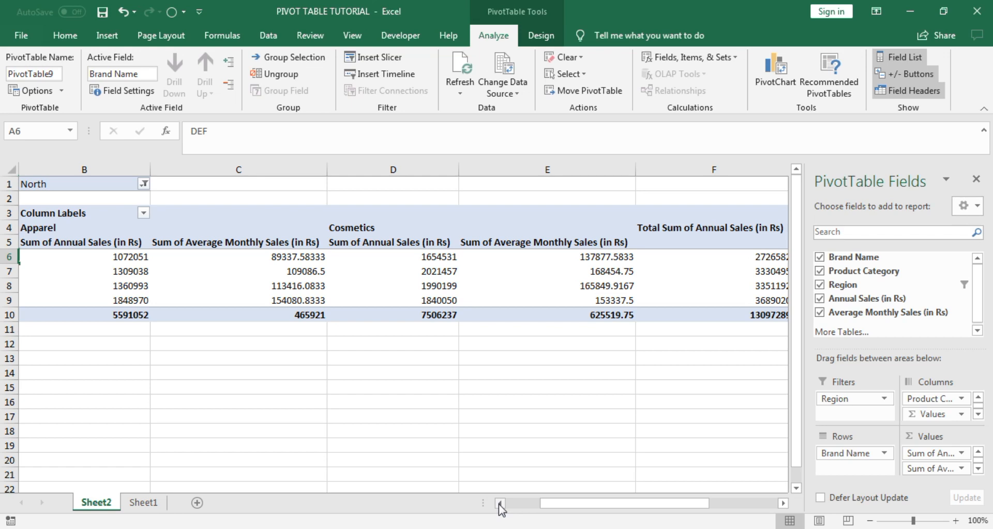
# Delete the Average Monthly Sales column E from the source data on Sheet1 and select cell A3 within the remaining data.
pyautogui.click(155, 504)
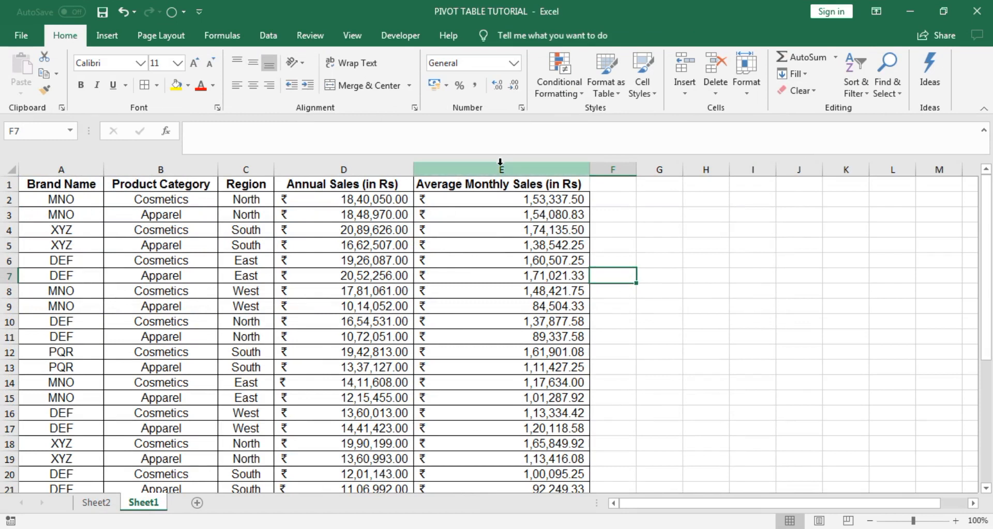
pyautogui.click(500, 162)
pyautogui.rightClick(501, 165)
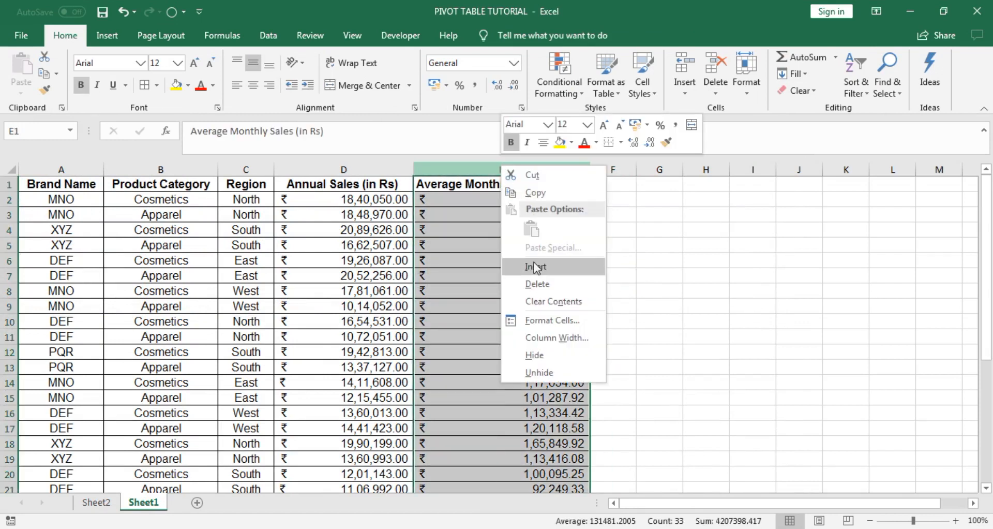
pyautogui.click(533, 284)
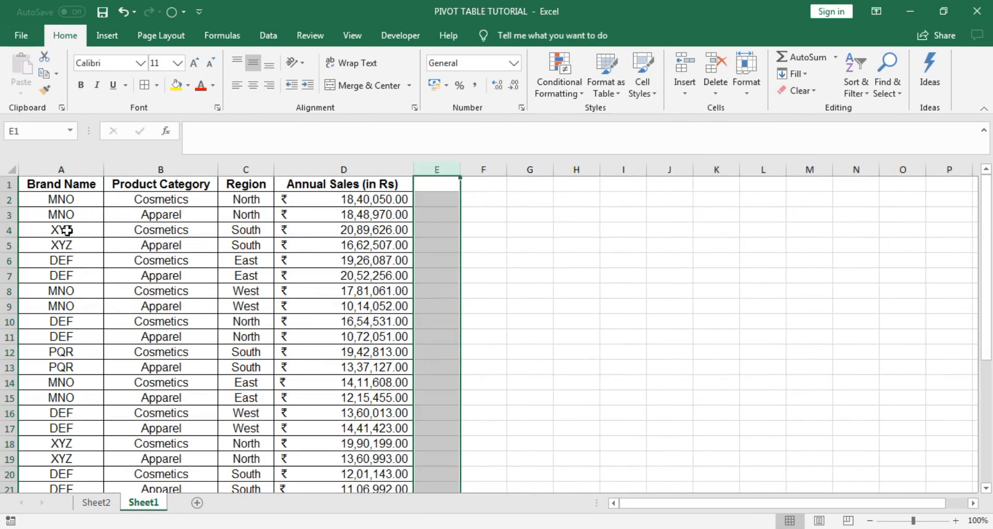
pyautogui.scroll(-7, 209, 305)
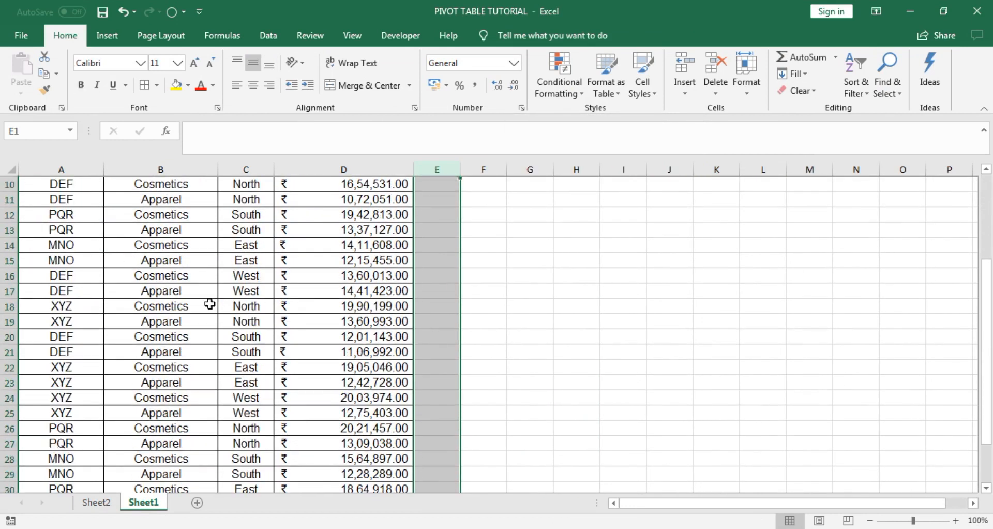
pyautogui.scroll(7, 209, 306)
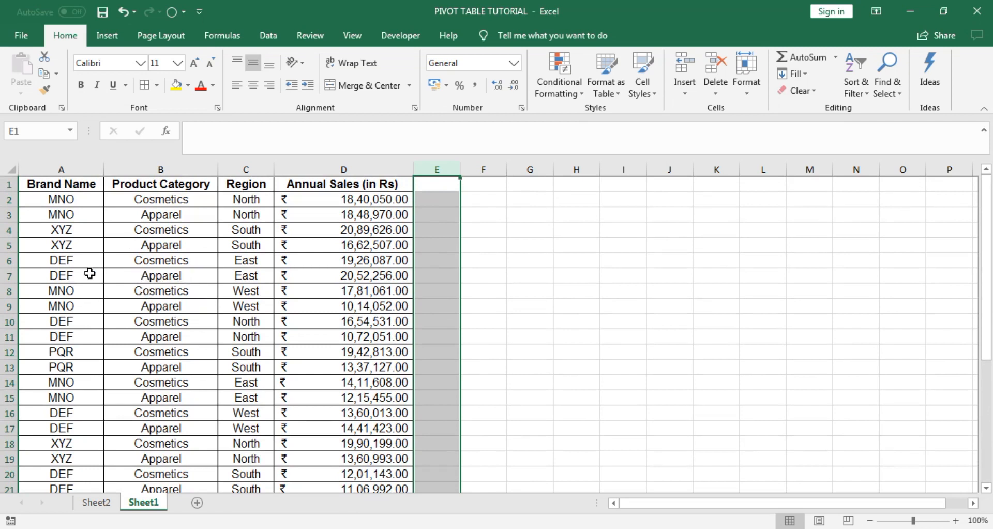
pyautogui.click(66, 214)
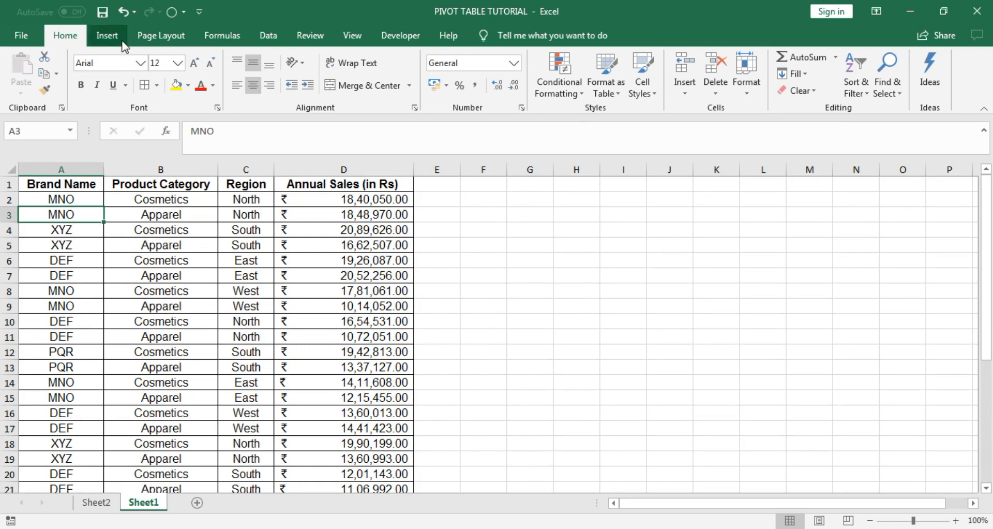
# Convert the sales data range $A$1:$D$33 on Sheet1 into a table with headers.
pyautogui.click(108, 35)
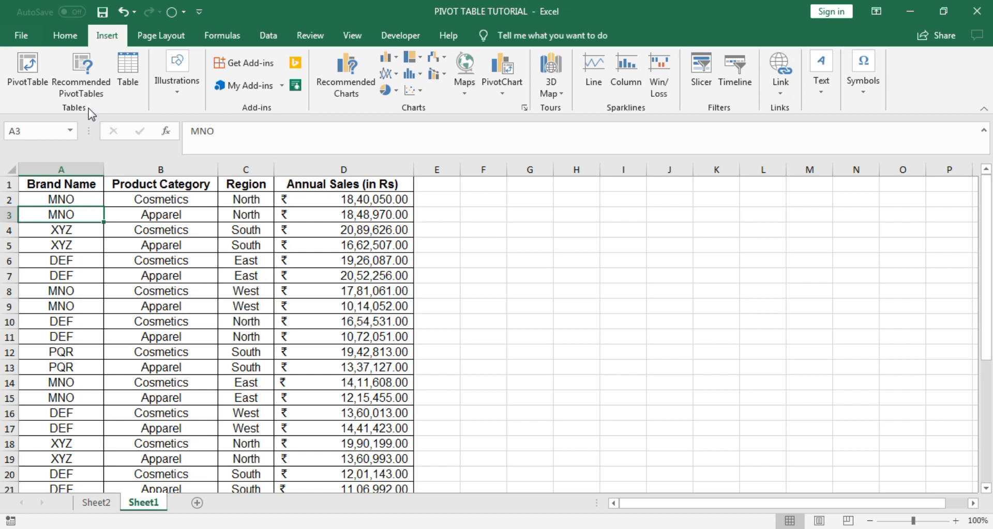
pyautogui.click(129, 75)
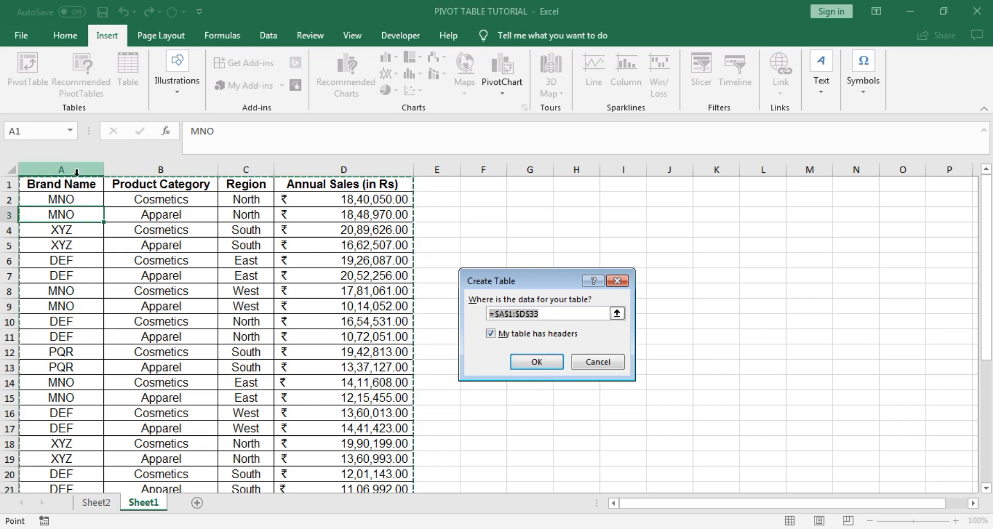
pyautogui.click(548, 361)
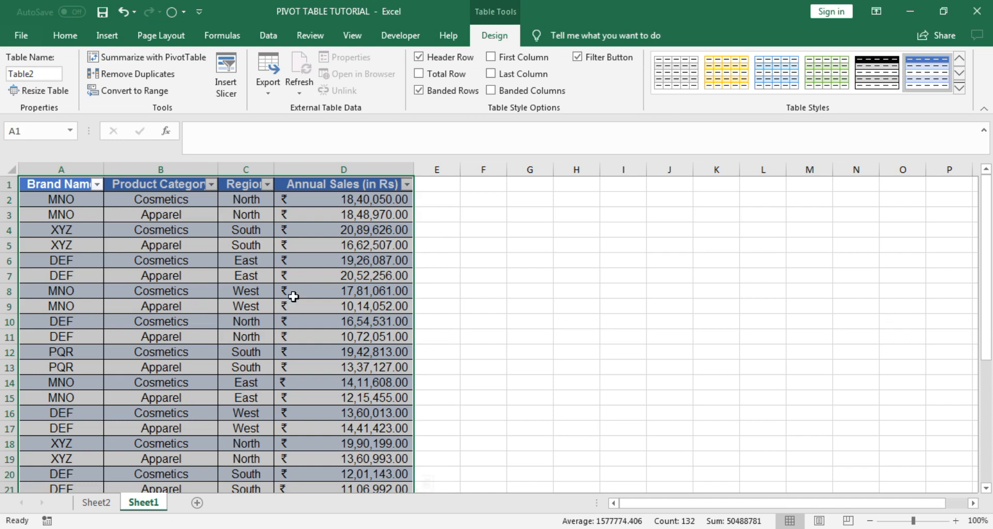
pyautogui.click(64, 35)
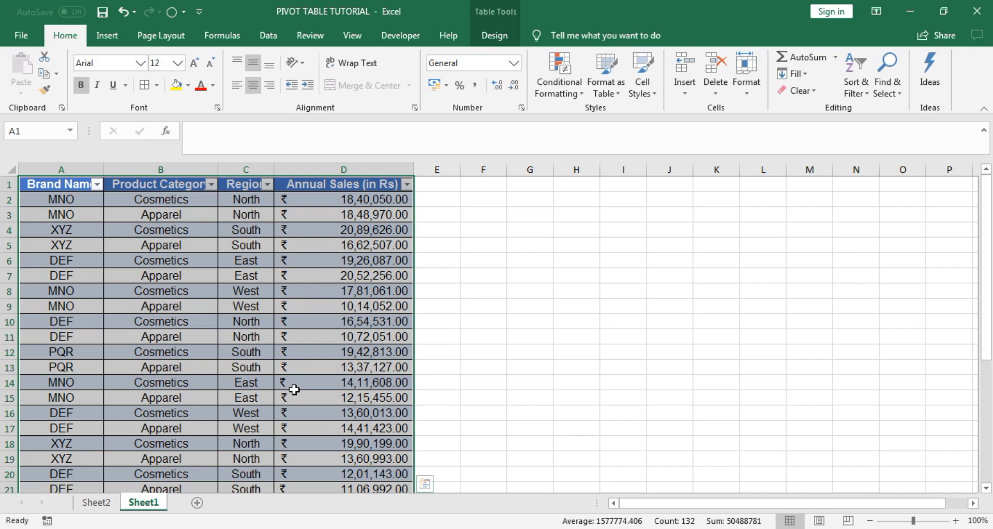
pyautogui.scroll(-1, 288, 347)
pyautogui.scroll(1, 287, 344)
# Create a PivotTable from the new sales table, Table2, on a new worksheet.
pyautogui.click(107, 36)
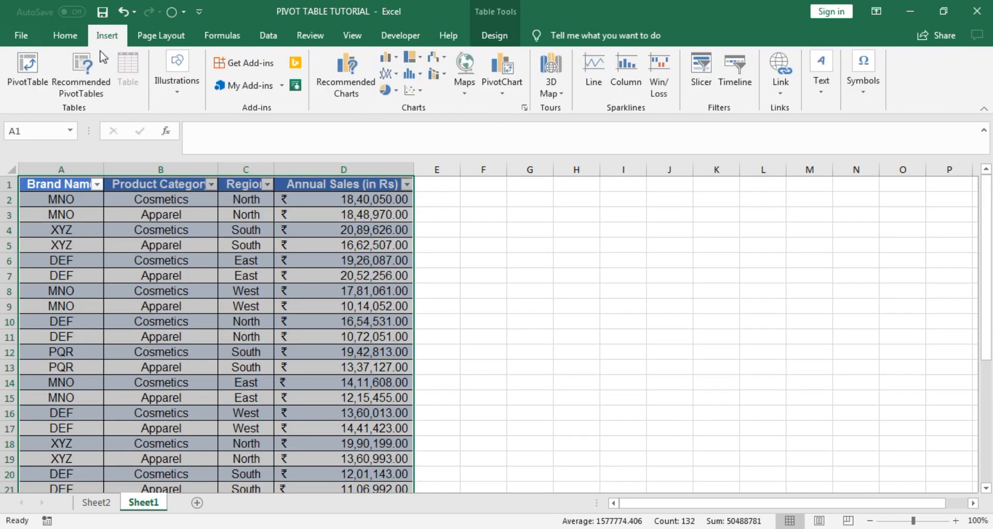
pyautogui.click(46, 85)
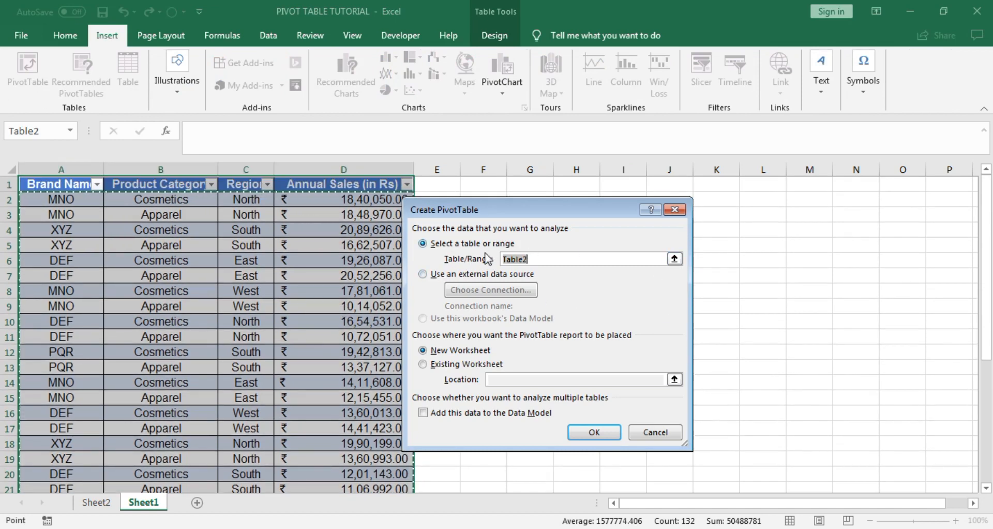
pyautogui.scroll(-3, 420, 303)
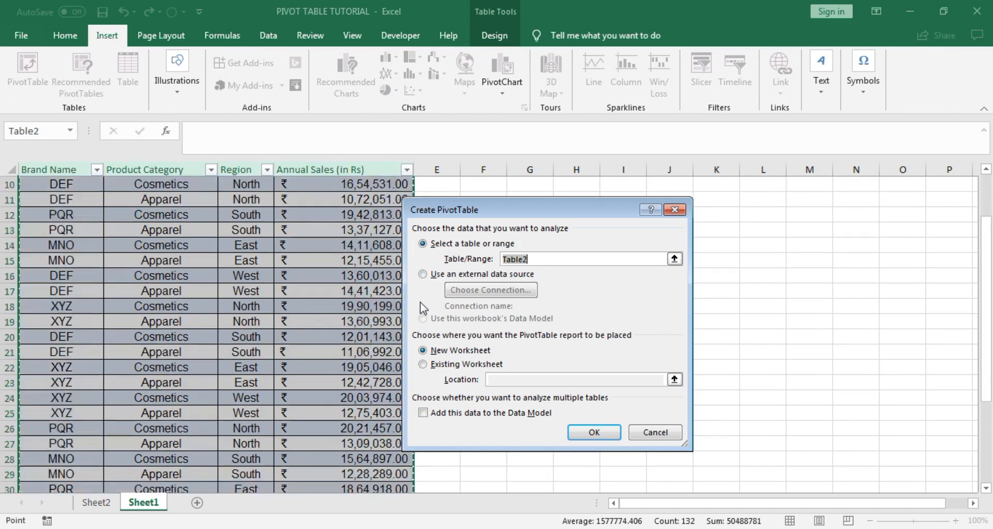
pyautogui.scroll(-5, 420, 302)
pyautogui.scroll(8, 420, 302)
pyautogui.click(595, 431)
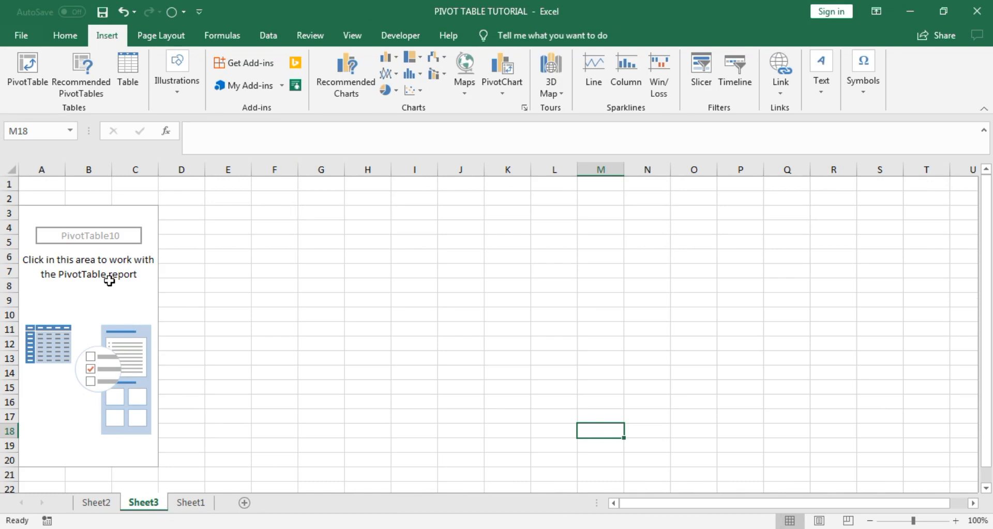
# Lay out the PivotTable with Annual Sales (in Rs) as values, Product Category as columns, Brand Name as rows and Region as filter.
pyautogui.click(43, 281)
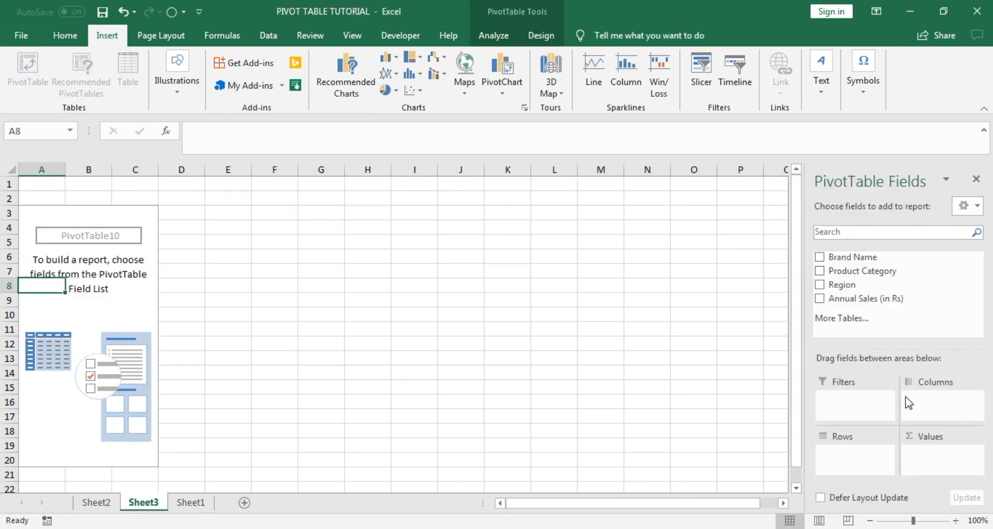
pyautogui.moveTo(872, 299); pyautogui.dragTo(926, 458)
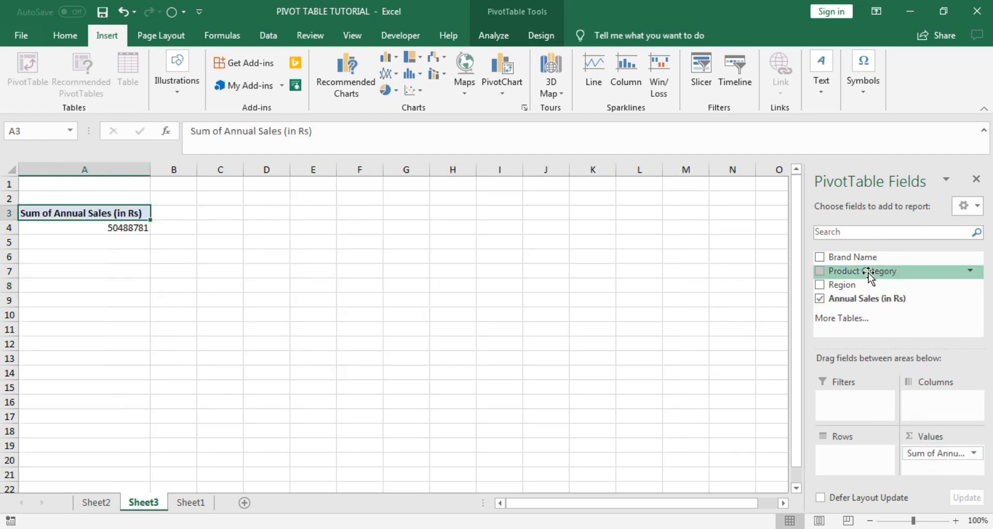
pyautogui.moveTo(871, 283); pyautogui.dragTo(937, 408)
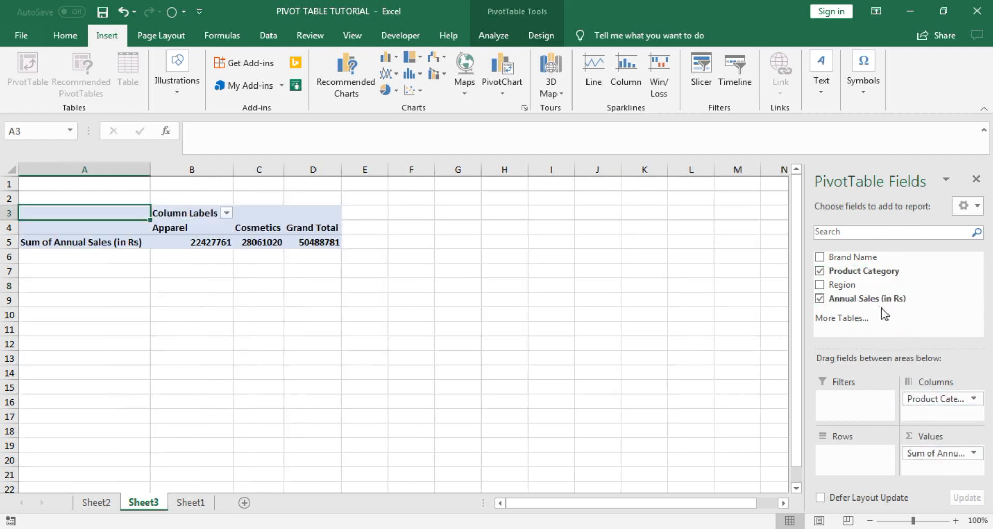
pyautogui.moveTo(841, 257); pyautogui.dragTo(851, 455)
pyautogui.moveTo(858, 285); pyautogui.dragTo(861, 408)
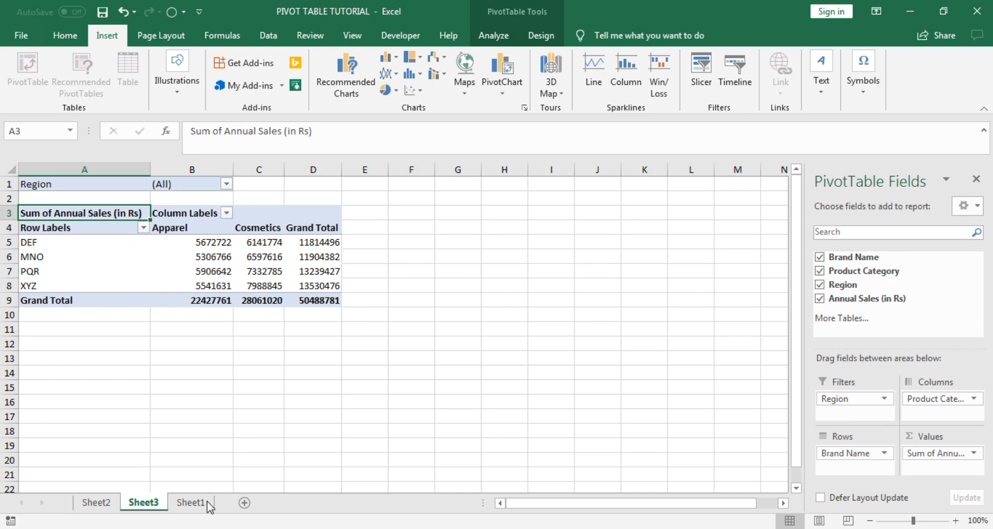
# Add the header "Average Monthly Sales (in Rs)" in cell E1 of Sheet1 and fit the column width to it.
pyautogui.click(190, 502)
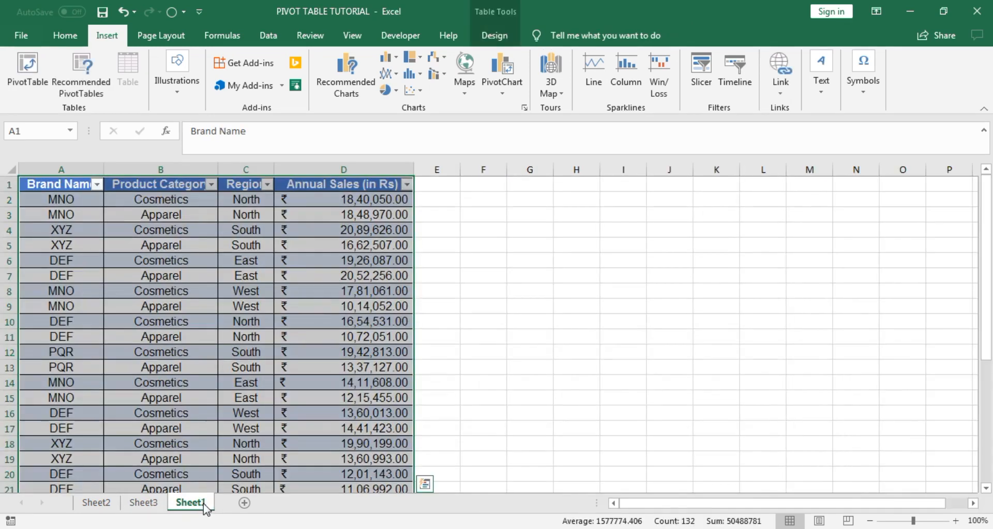
pyautogui.click(65, 35)
pyautogui.click(445, 187)
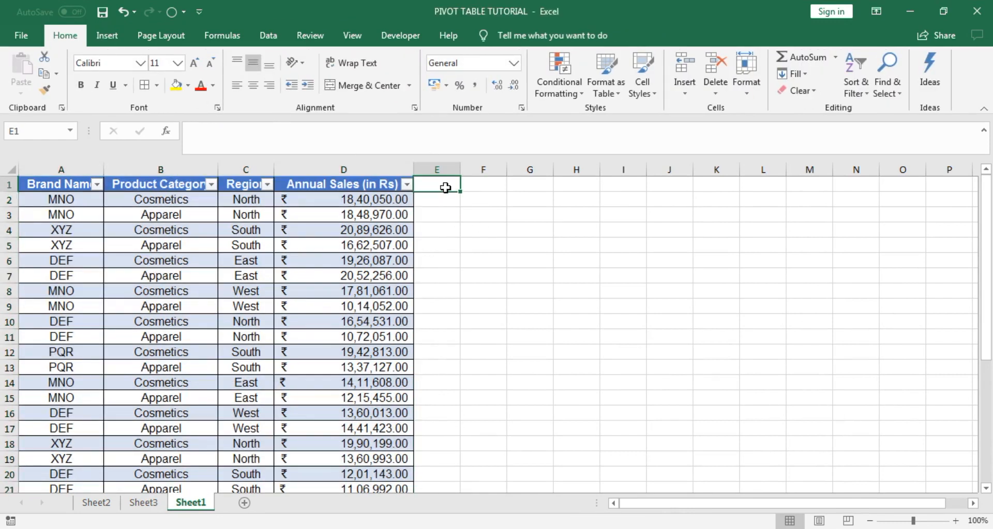
pyautogui.click(382, 186)
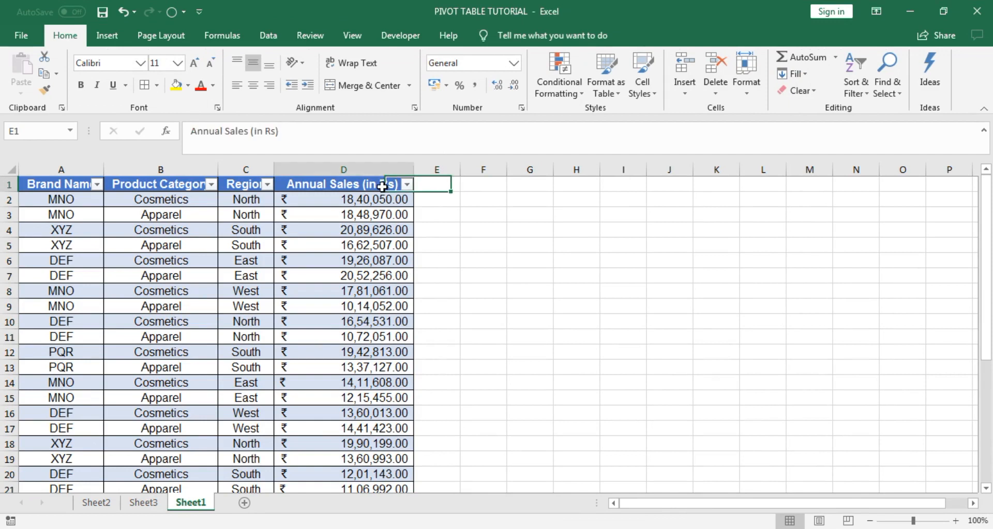
pyautogui.press('Right')
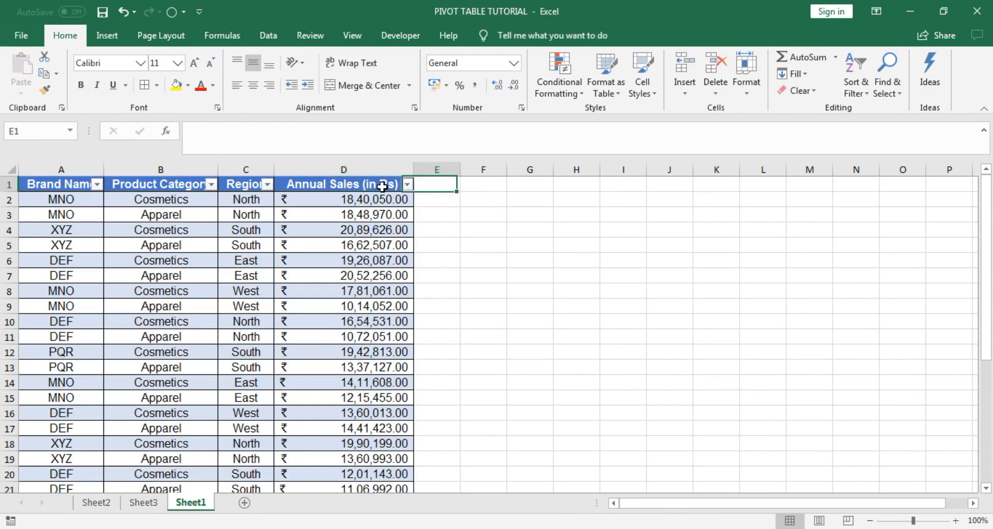
pyautogui.write('Average Monthly Sales (in Rs')
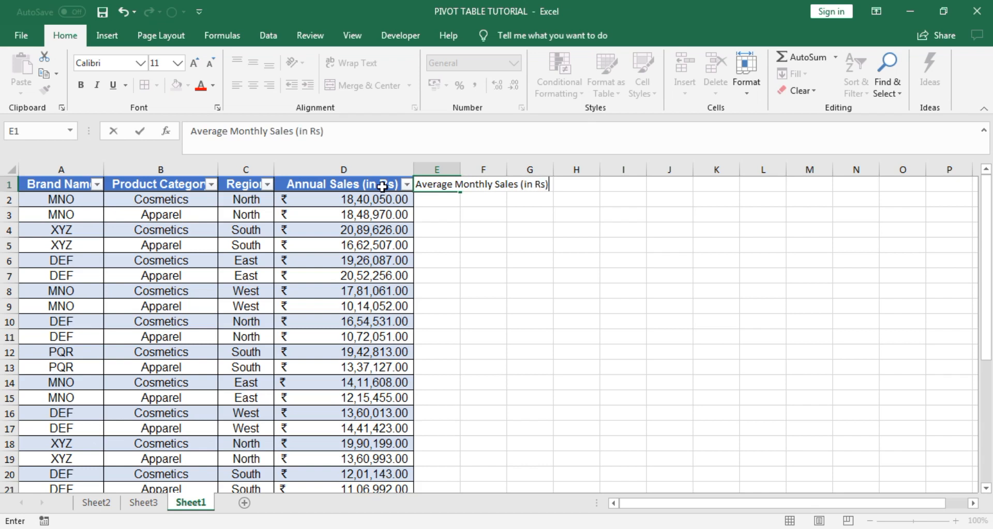
pyautogui.press('Return')
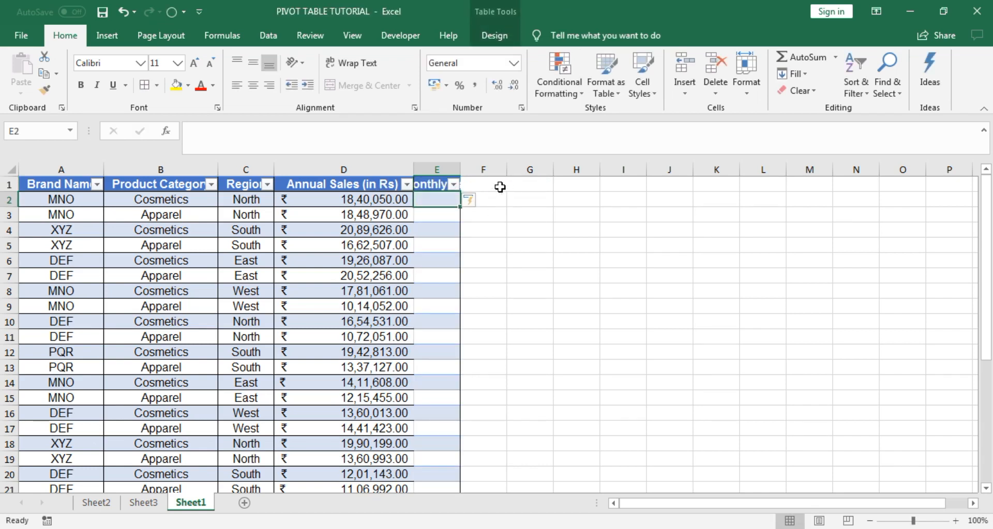
pyautogui.doubleClick(460, 169)
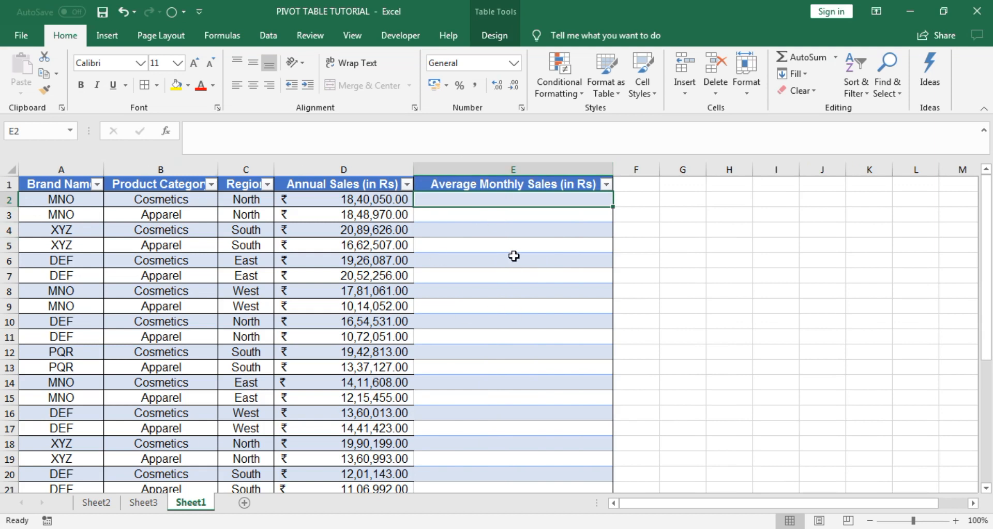
# Fill the Average Monthly Sales column with each row's annual sales divided by 12, entering the formula in cell E2.
pyautogui.doubleClick(475, 198)
pyautogui.write('=')
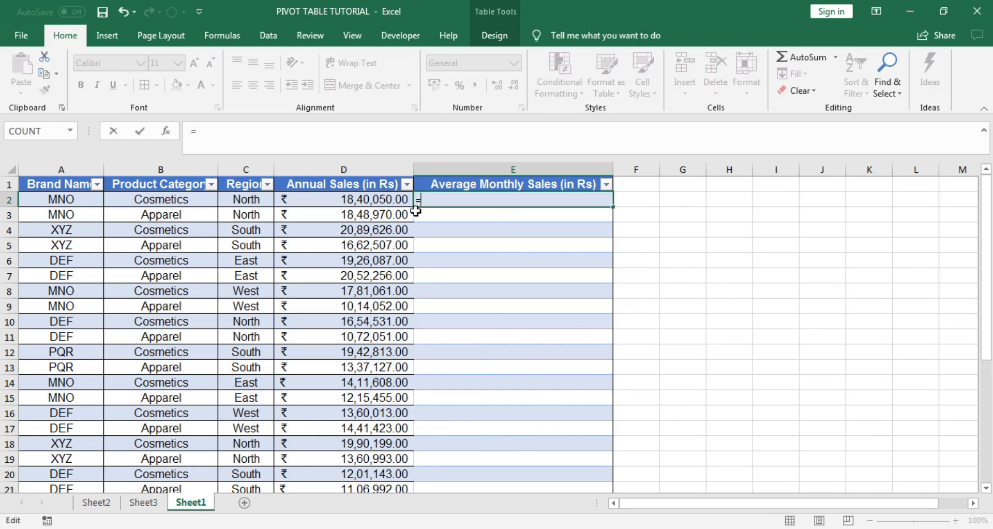
pyautogui.click(368, 199)
pyautogui.write('/12')
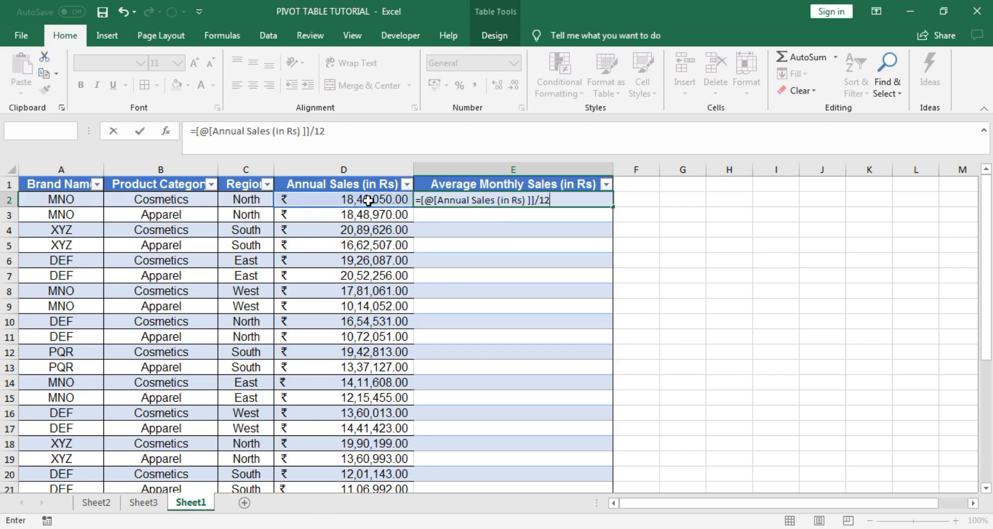
pyautogui.press('Return')
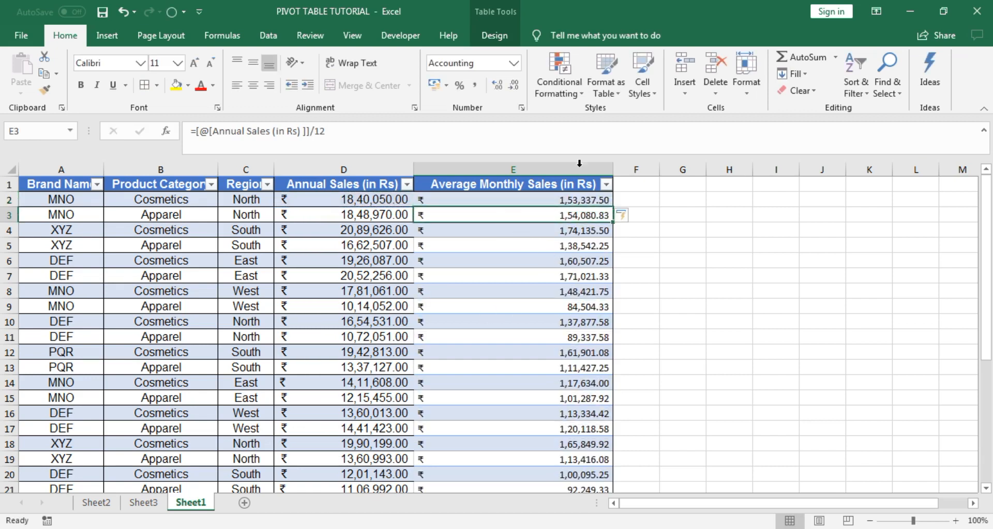
pyautogui.scroll(-7, 551, 429)
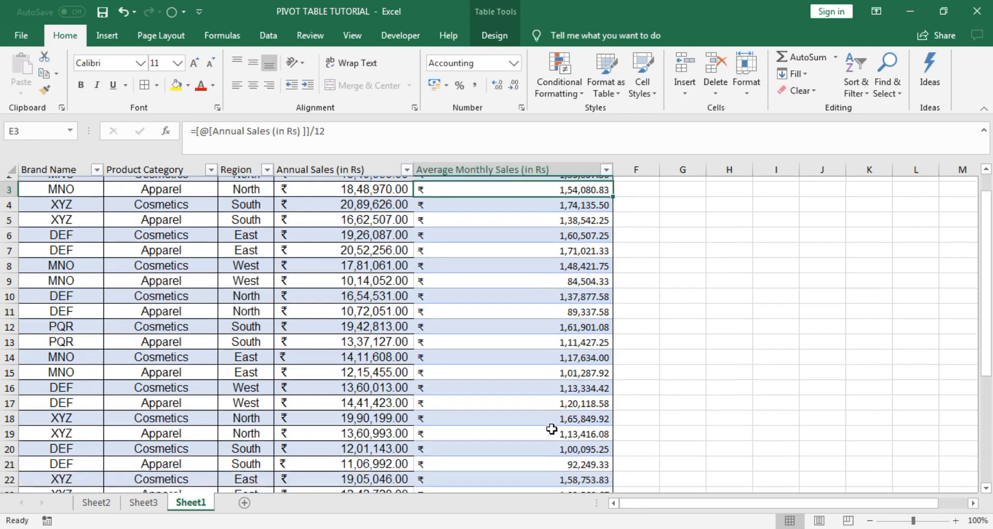
pyautogui.scroll(6, 551, 419)
pyautogui.scroll(1, 550, 362)
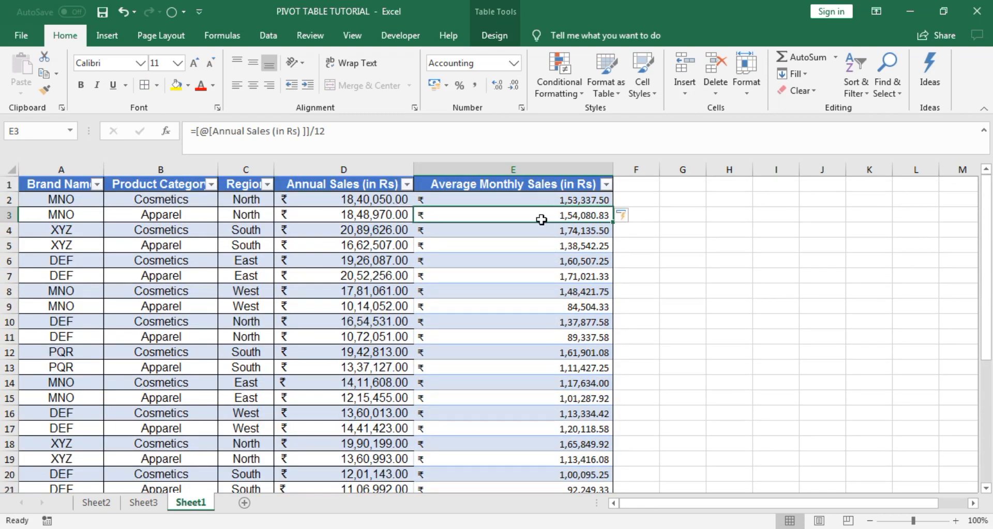
# Format the whole Average Monthly Sales column of the table in Arial, size 12.
pyautogui.click(543, 184)
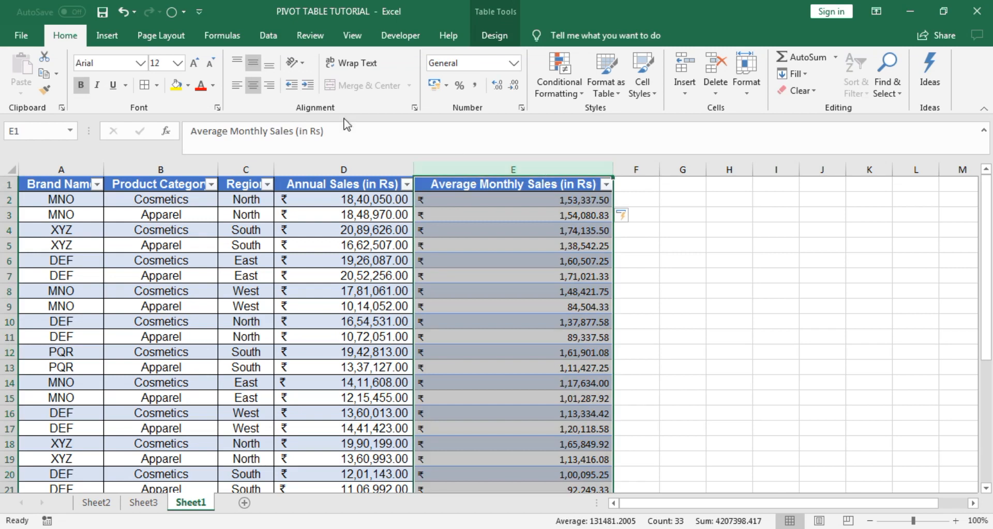
pyautogui.click(141, 63)
pyautogui.click(141, 65)
pyautogui.click(140, 64)
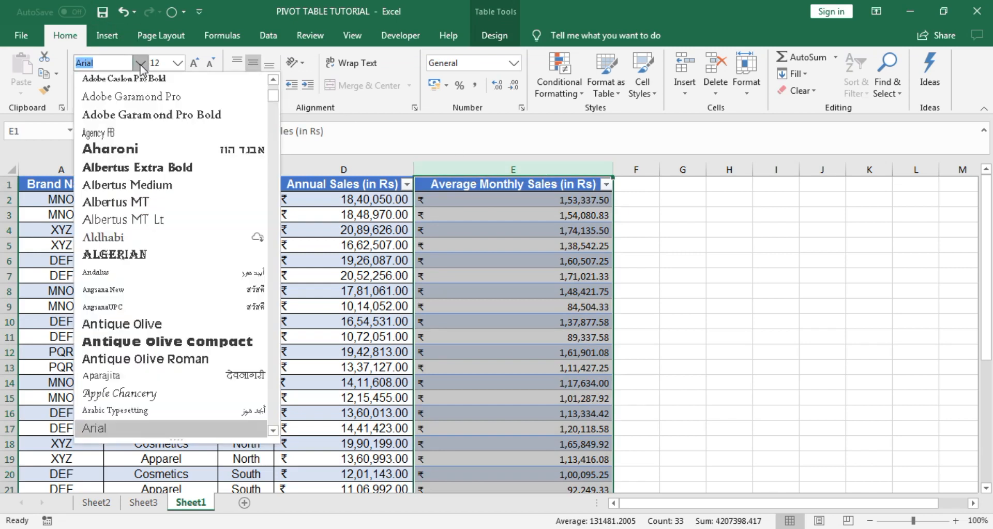
pyautogui.write('Arial')
pyautogui.press('Return')
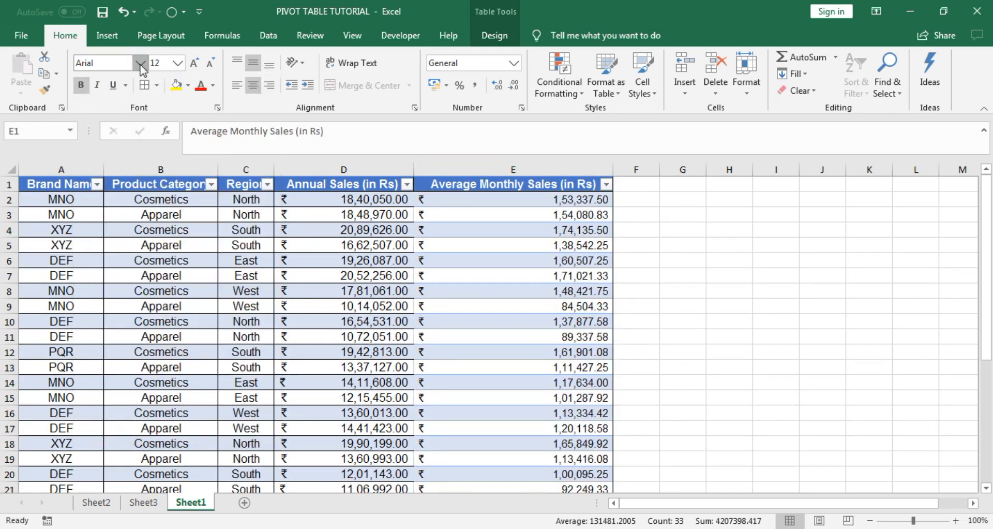
pyautogui.click(178, 64)
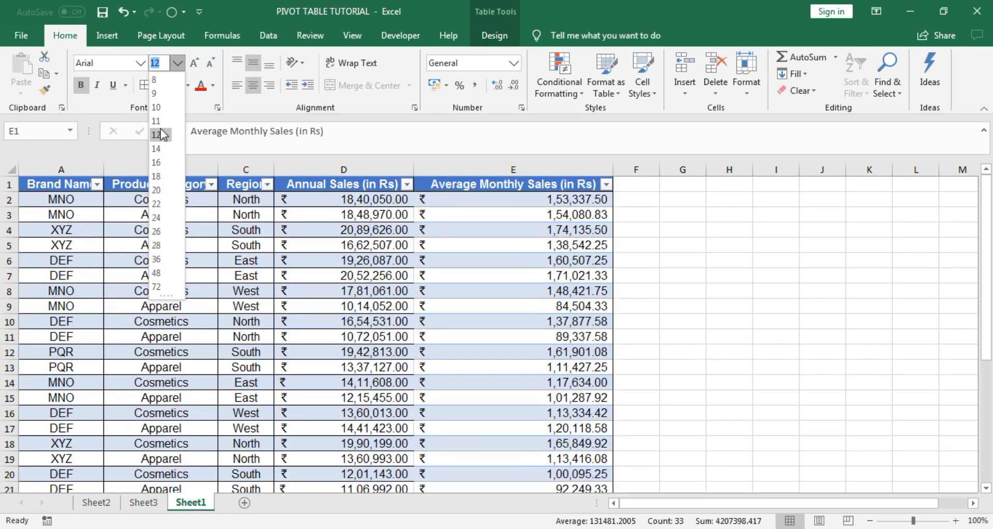
pyautogui.click(155, 135)
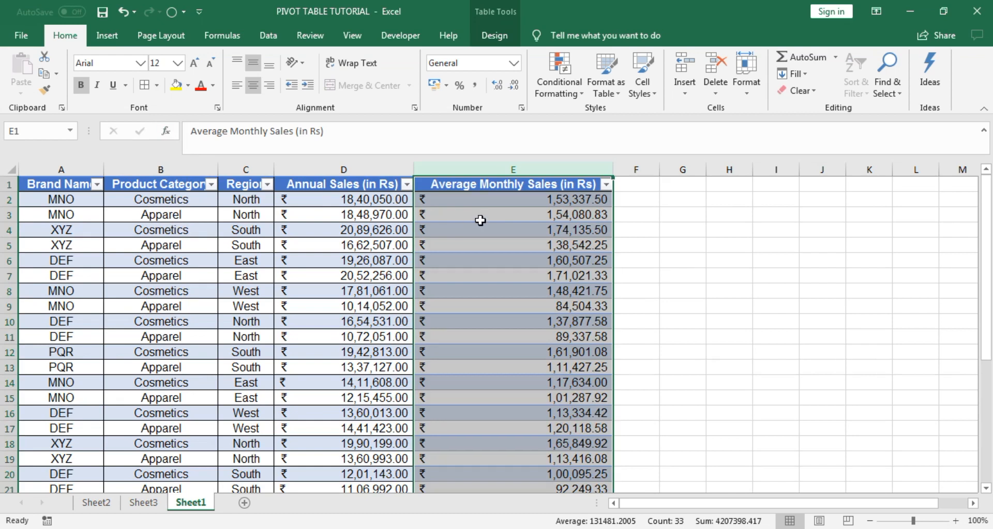
pyautogui.click(615, 230)
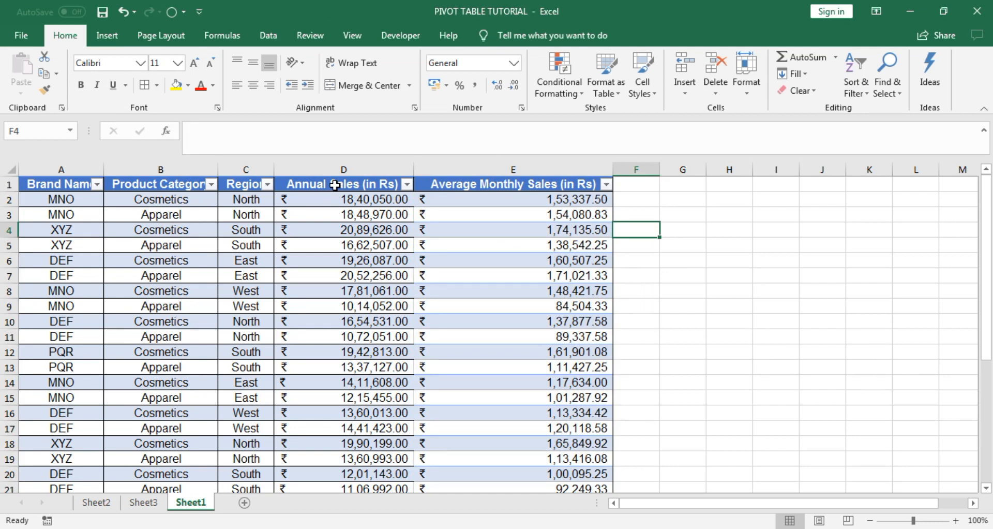
# Refresh all data for the PivotTable on Sheet3 to load the table's added column.
pyautogui.click(146, 505)
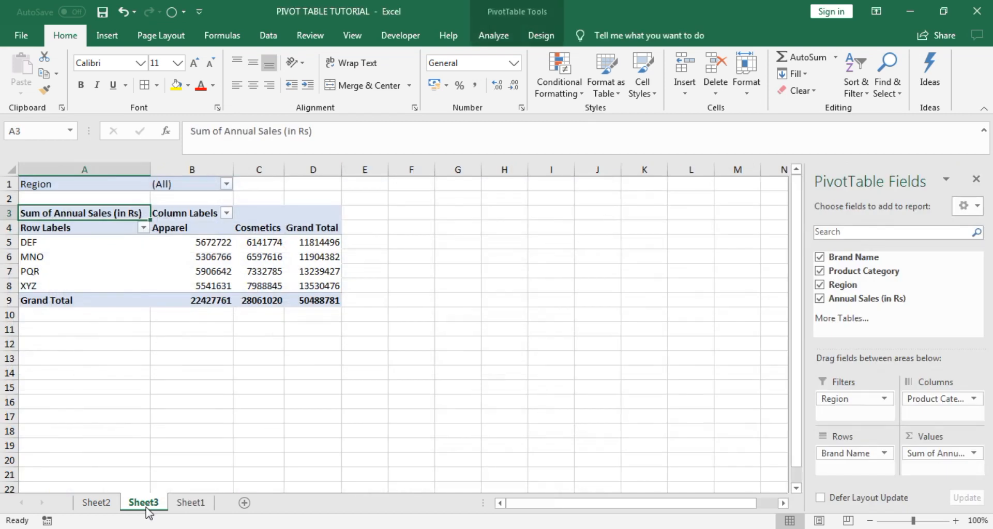
pyautogui.click(55, 247)
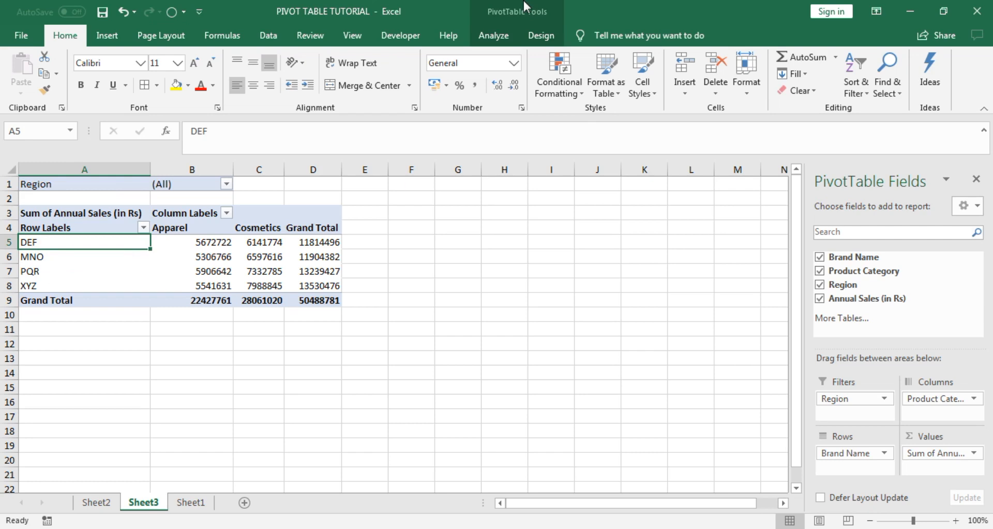
pyautogui.click(500, 28)
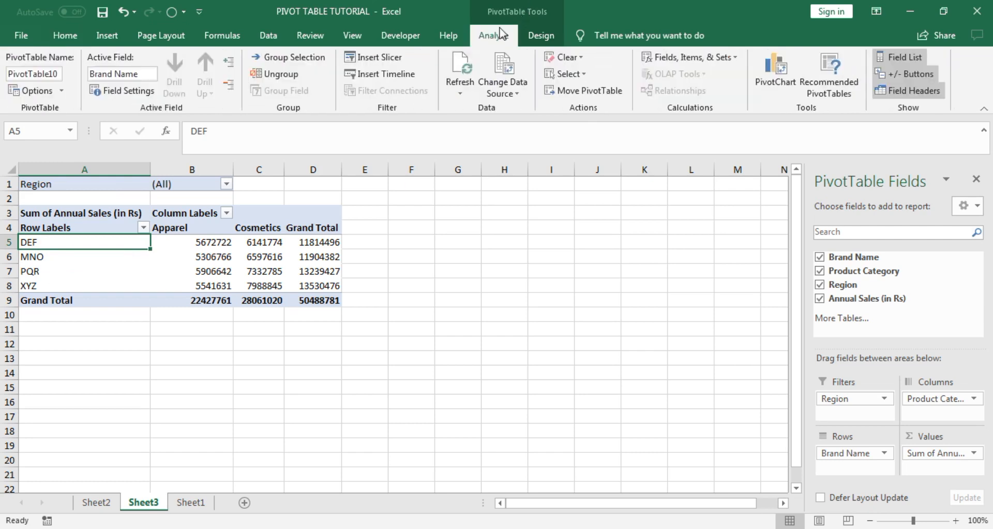
pyautogui.click(460, 93)
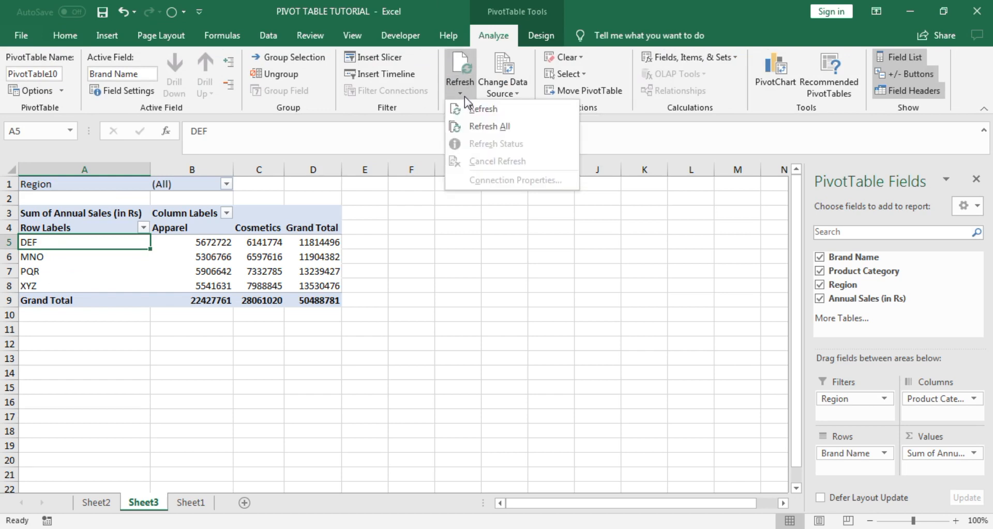
pyautogui.click(467, 127)
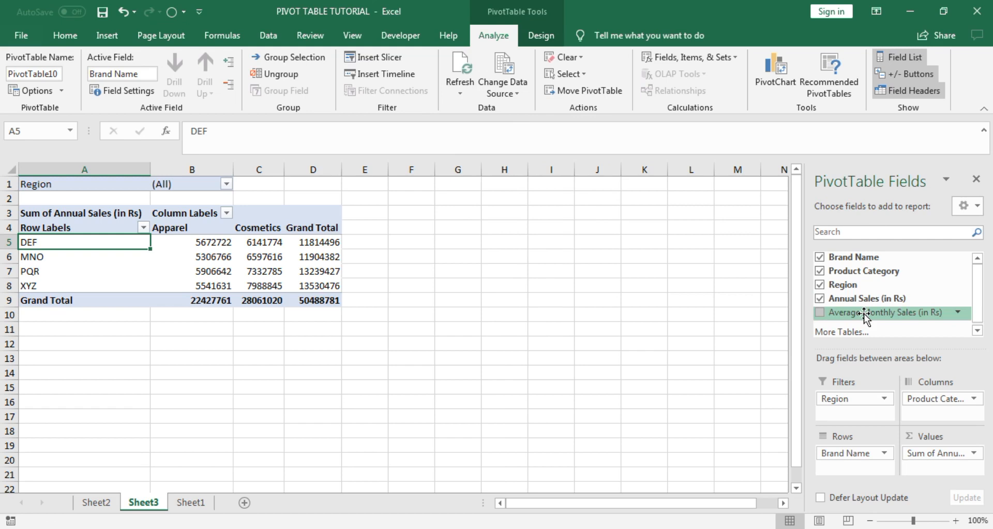
pyautogui.click(513, 93)
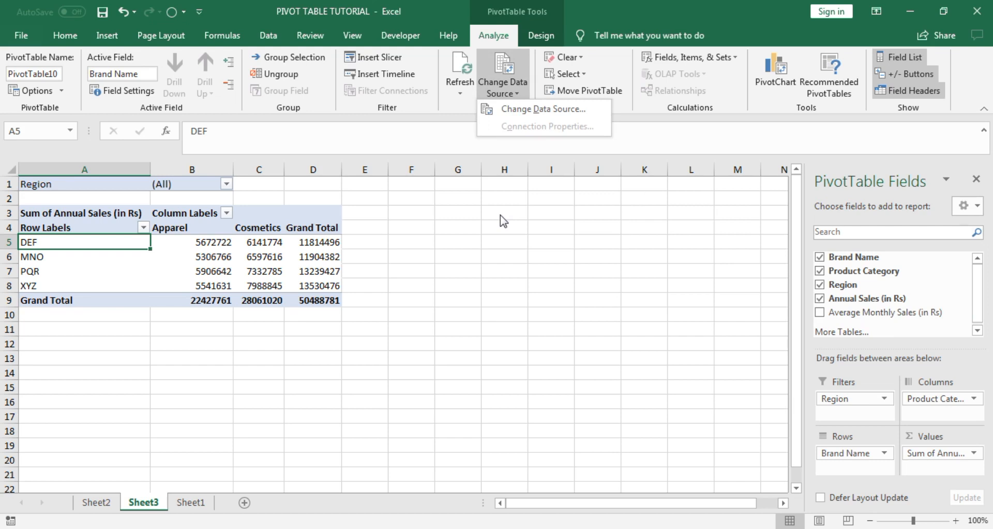
pyautogui.click(488, 210)
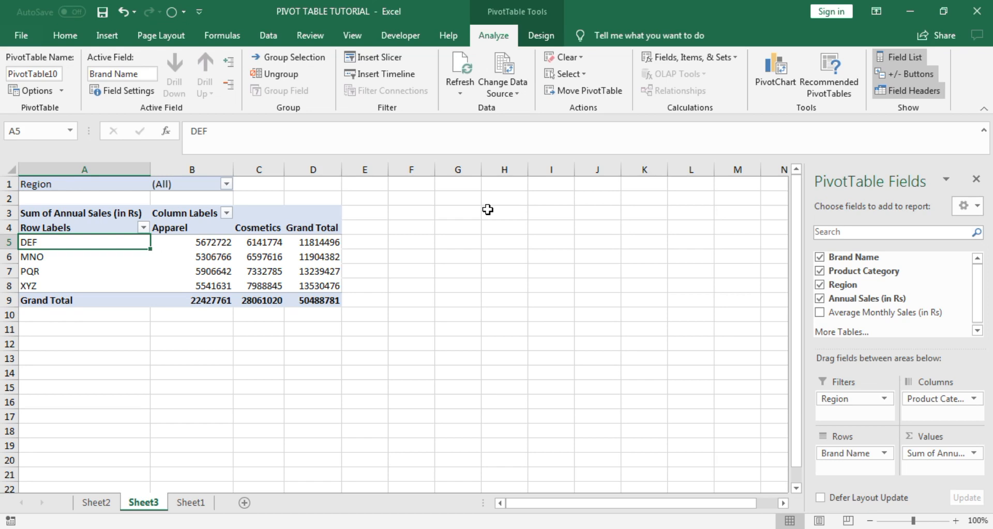
pyautogui.hotkey('ctrl', 'z')
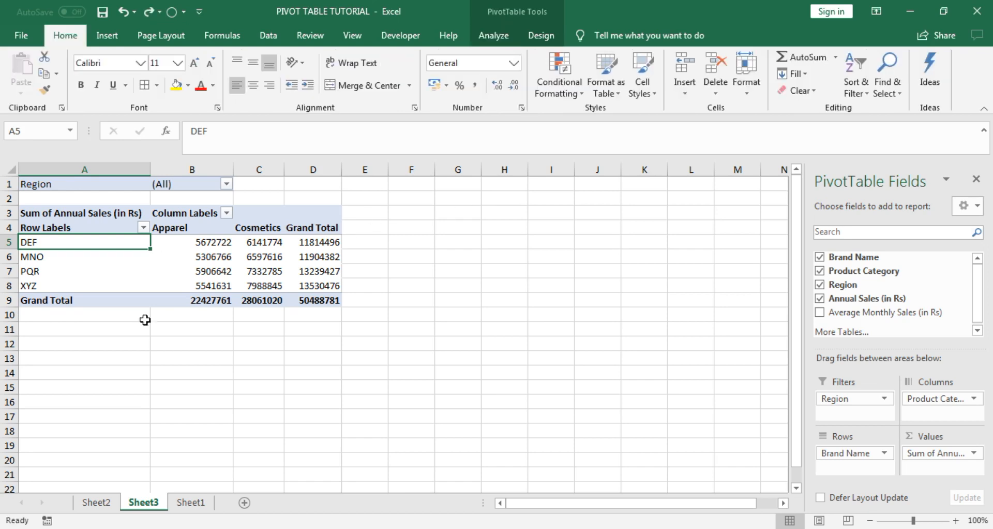
# Clear all cells of Sheet3 to delete the PivotTable, and undo the deletion.
pyautogui.click(9, 168)
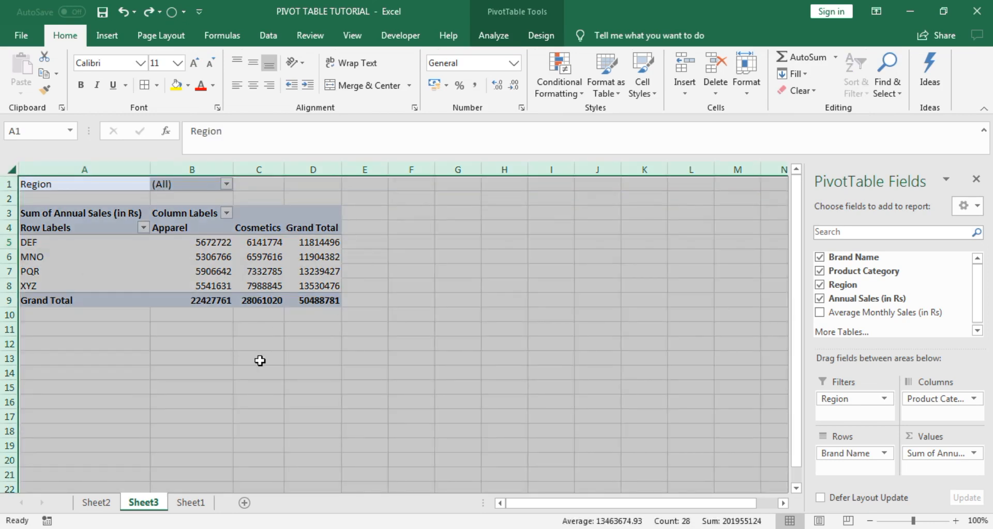
pyautogui.press('Delete')
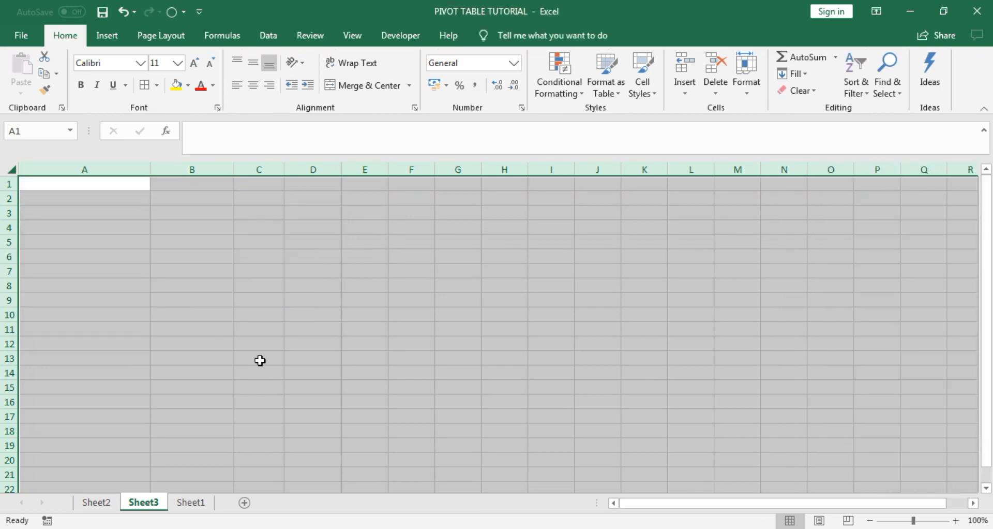
pyautogui.click(261, 311)
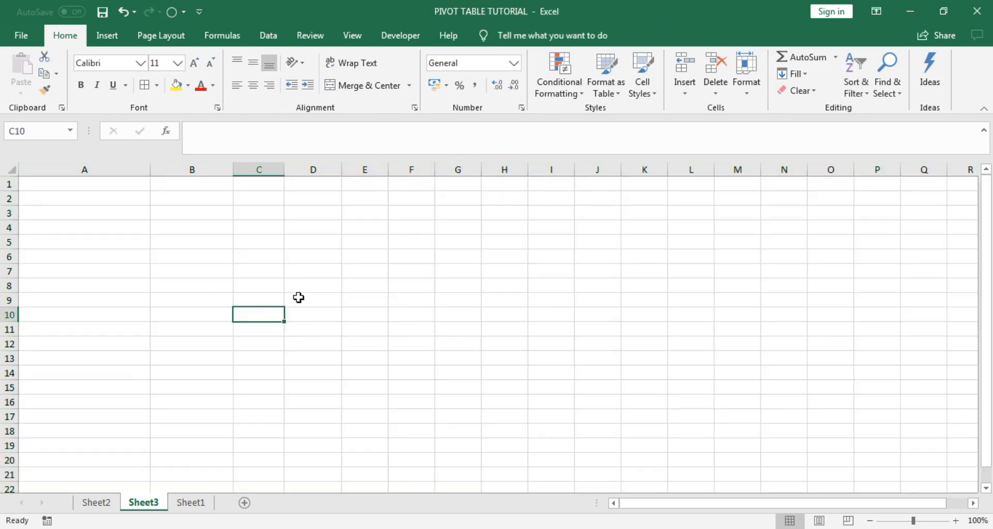
pyautogui.hotkey('ctrl', 'z')
pyautogui.click(281, 343)
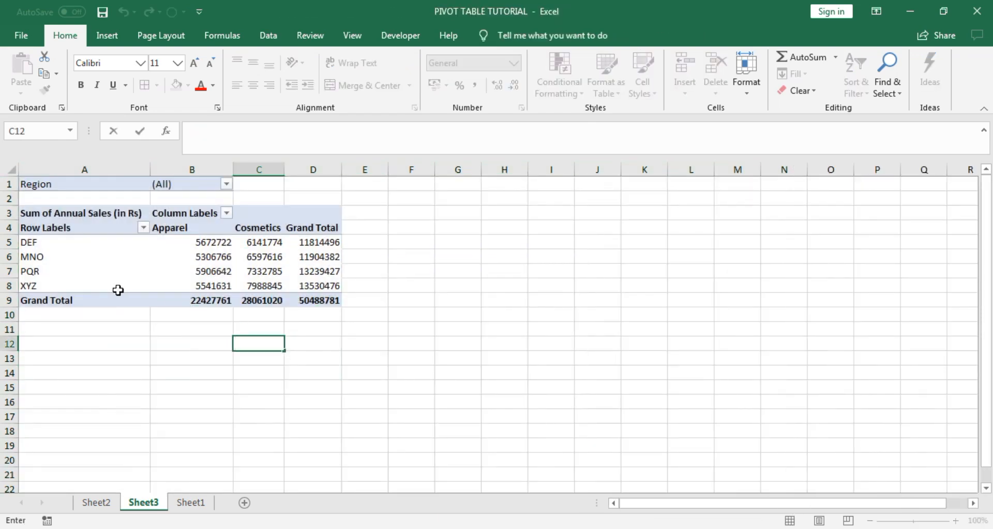
# Select the entire PivotTable on Sheet3 with the PivotTable selection command, delete it, and switch to Sheet1.
pyautogui.click(46, 256)
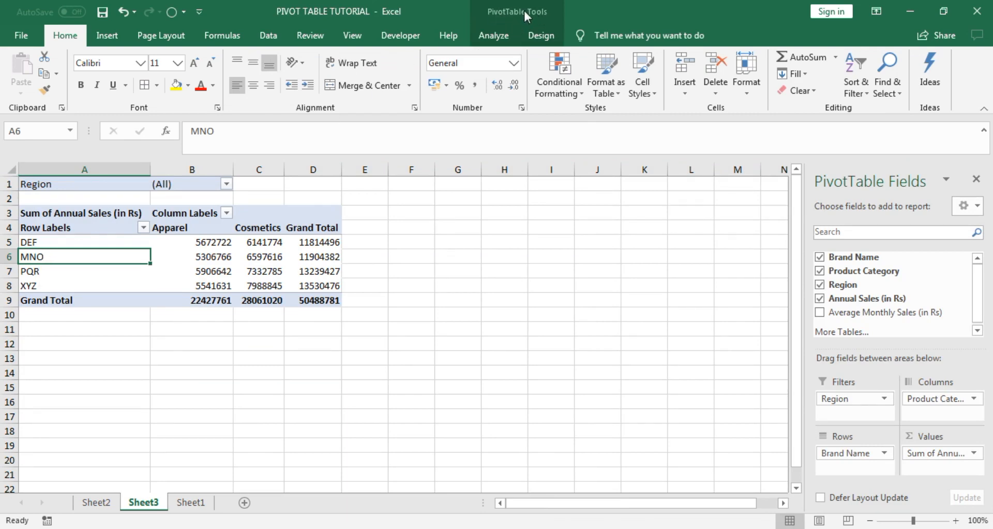
pyautogui.click(510, 34)
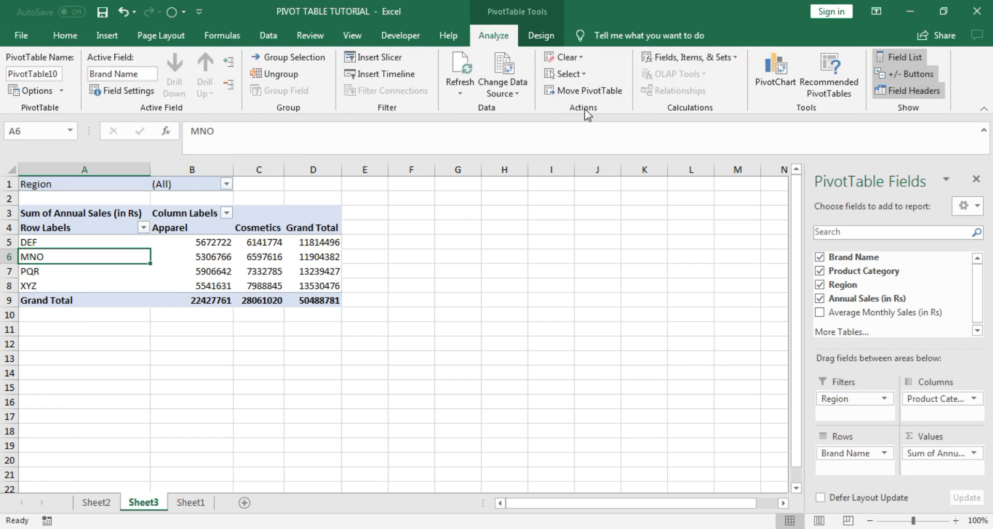
pyautogui.click(588, 76)
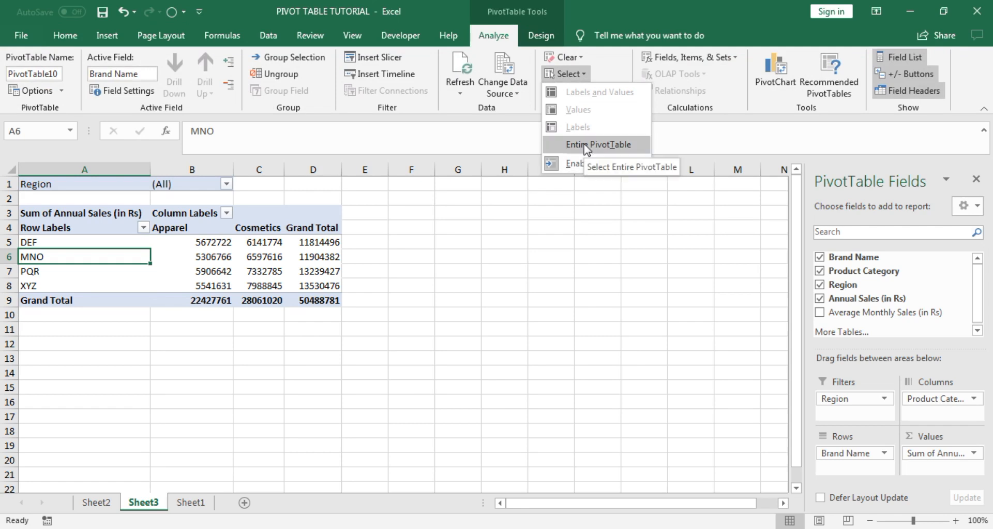
pyautogui.click(586, 145)
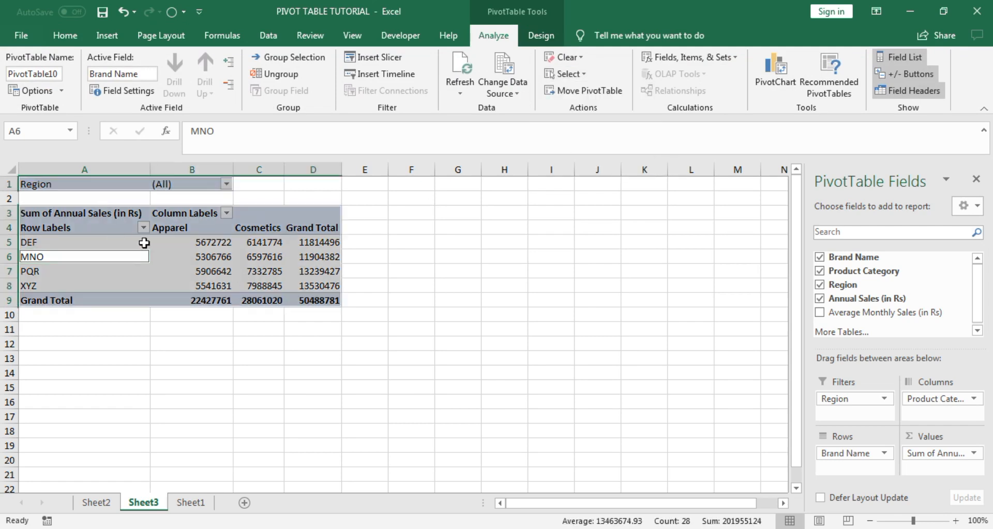
pyautogui.press('Delete')
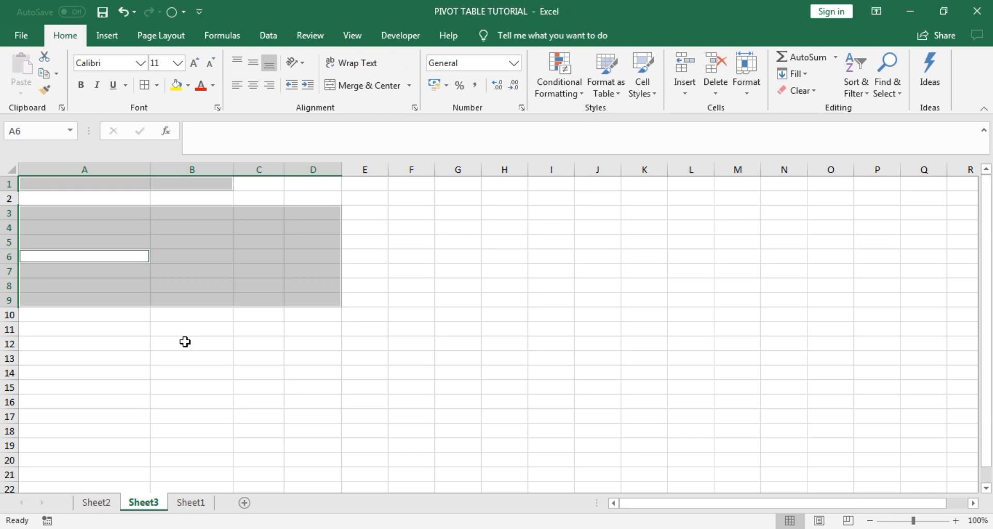
pyautogui.click(191, 502)
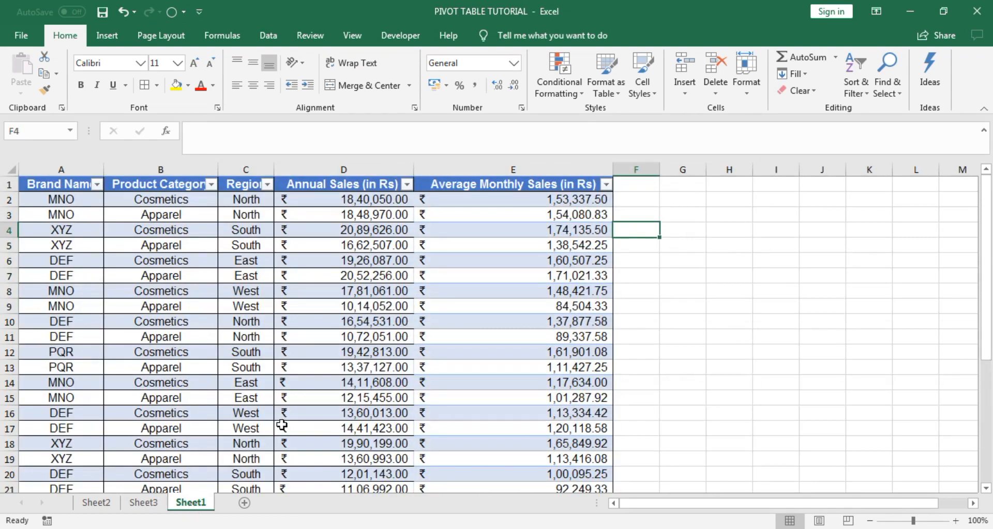